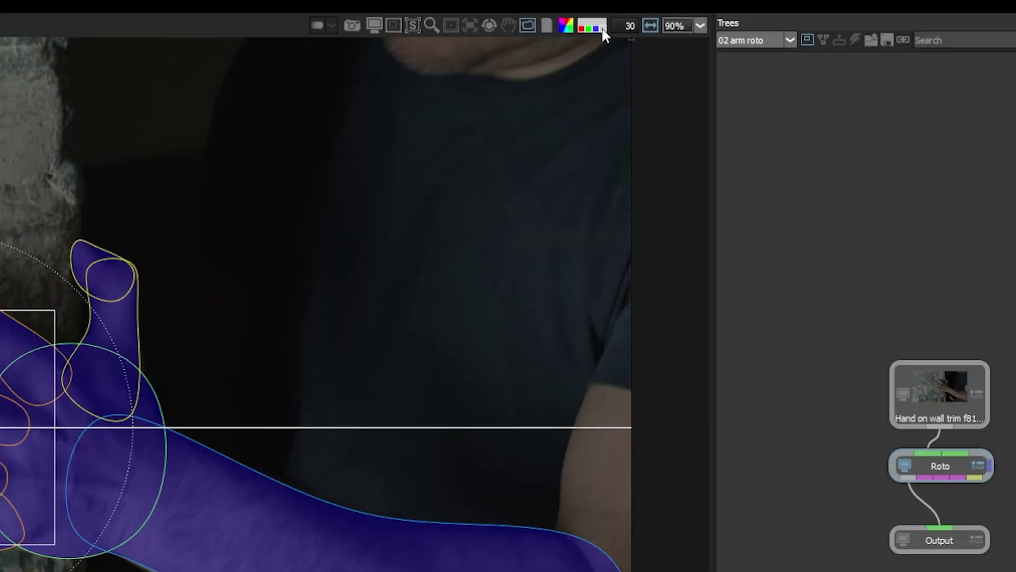
# Switch the viewer to the plain image, hide Layer 1's roto shapes and collapse Layer 1.
pyautogui.click(604, 27)
pyautogui.click(606, 26)
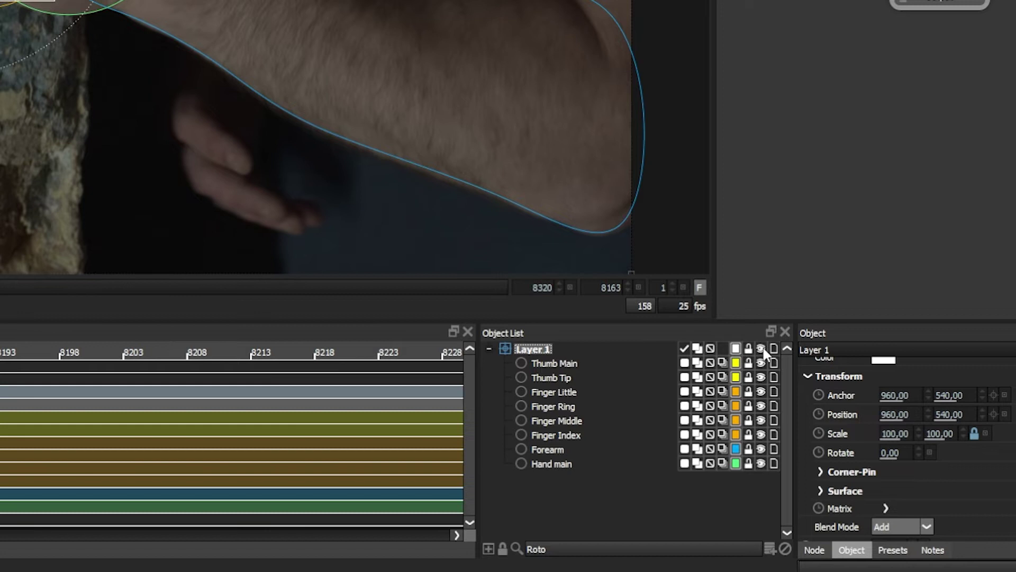
pyautogui.click(762, 349)
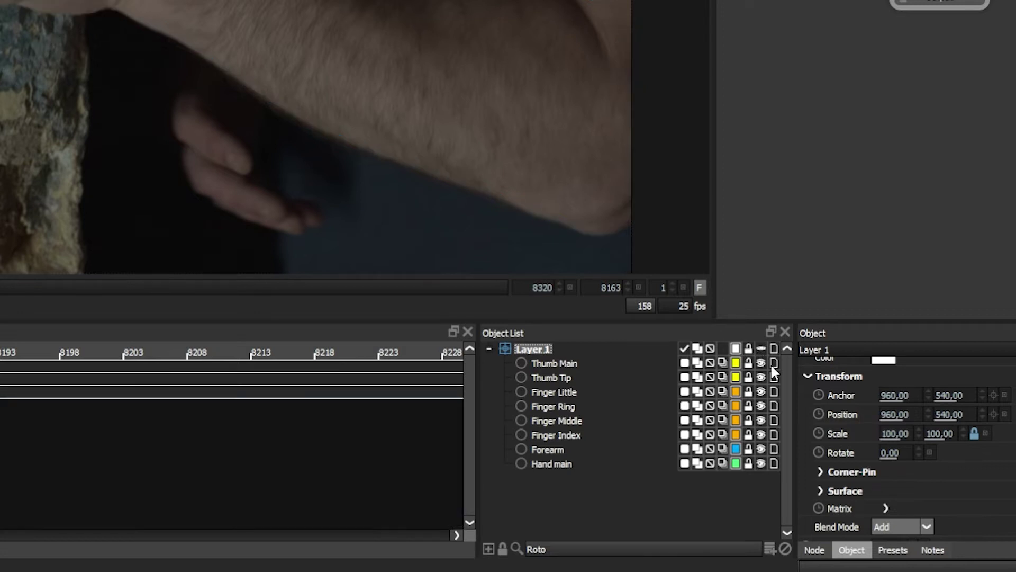
pyautogui.click(489, 349)
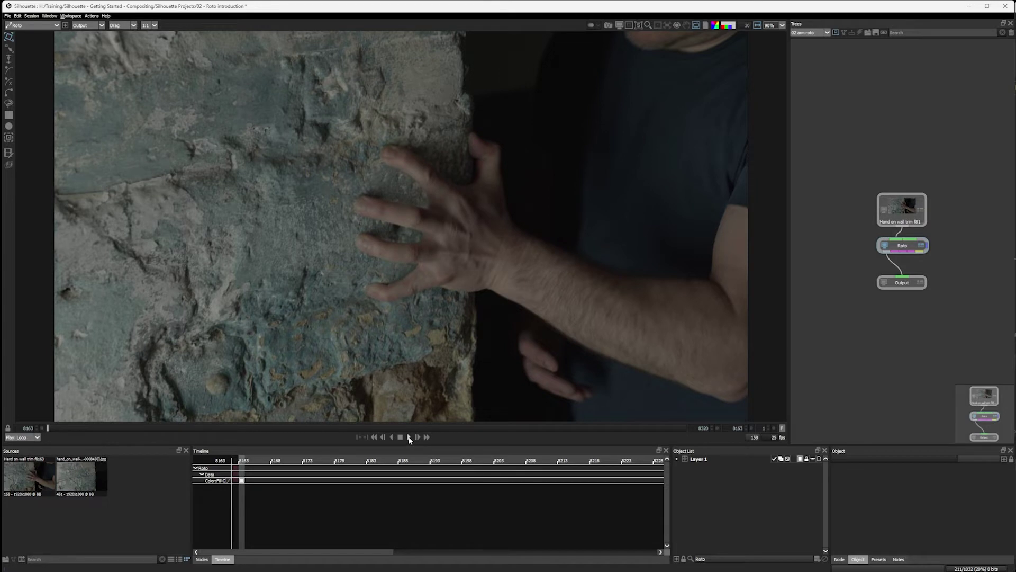
pyautogui.click(409, 438)
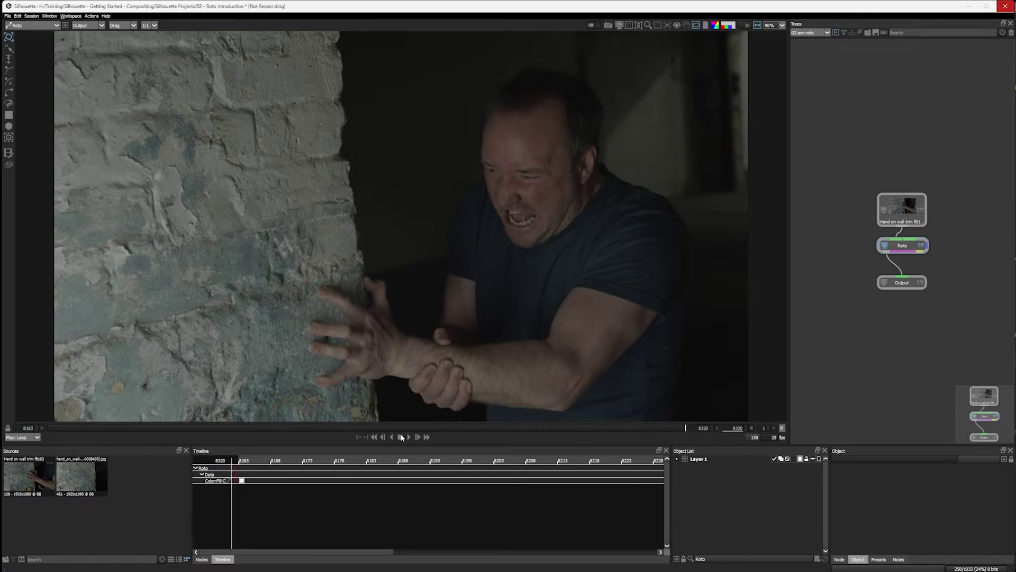
pyautogui.moveTo(401, 434); pyautogui.dragTo(47, 438)
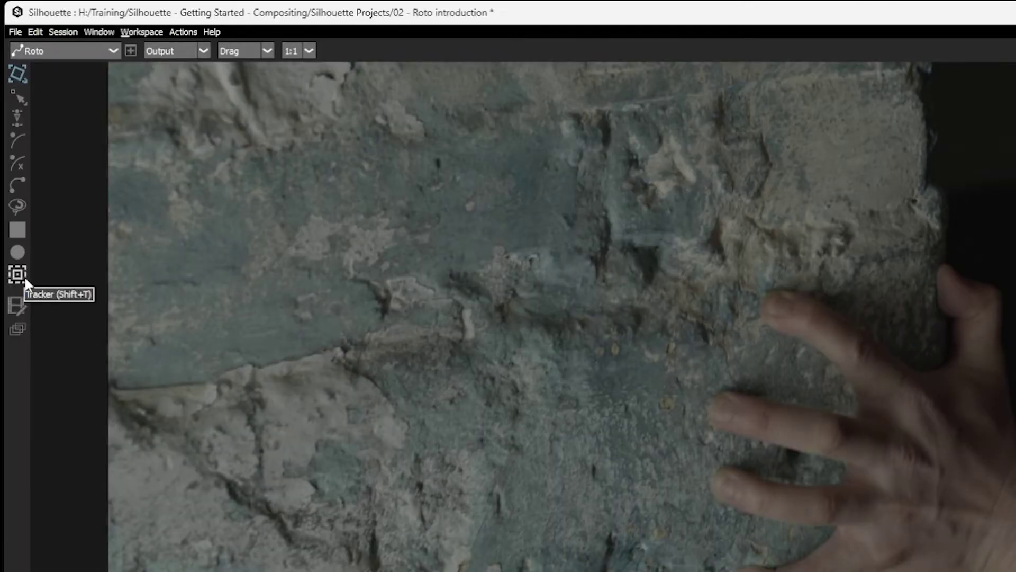
# Select the Tracker tool, browse the Point, Planar and Mocha Tracker tabs, and end on Point Tracker.
pyautogui.click(17, 274)
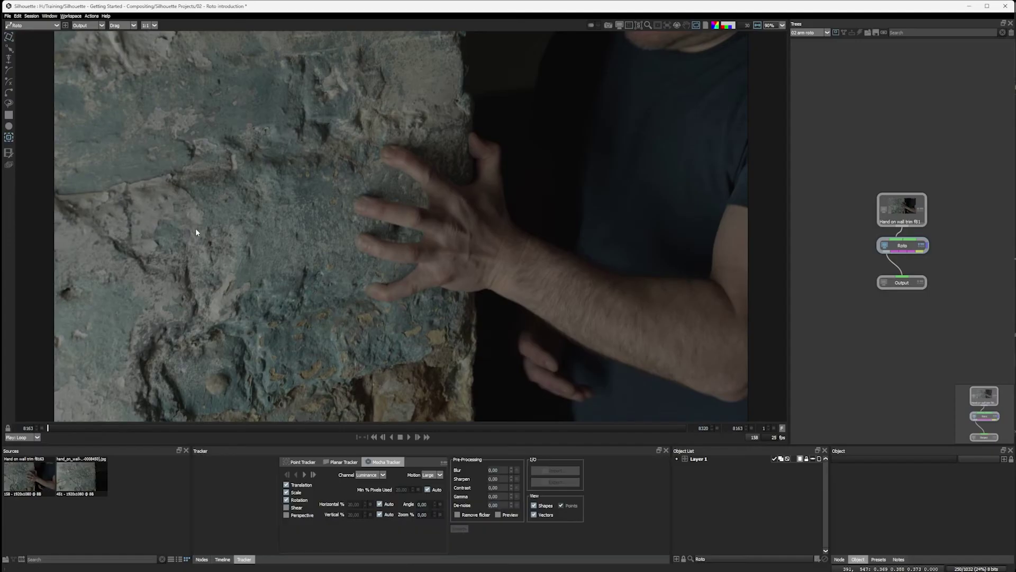
pyautogui.click(303, 462)
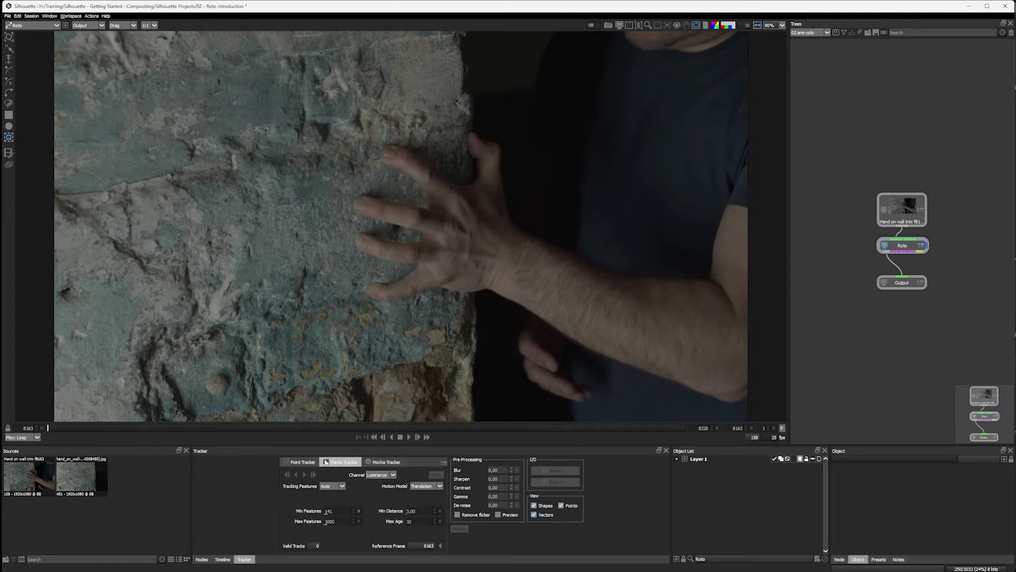
pyautogui.click(342, 390)
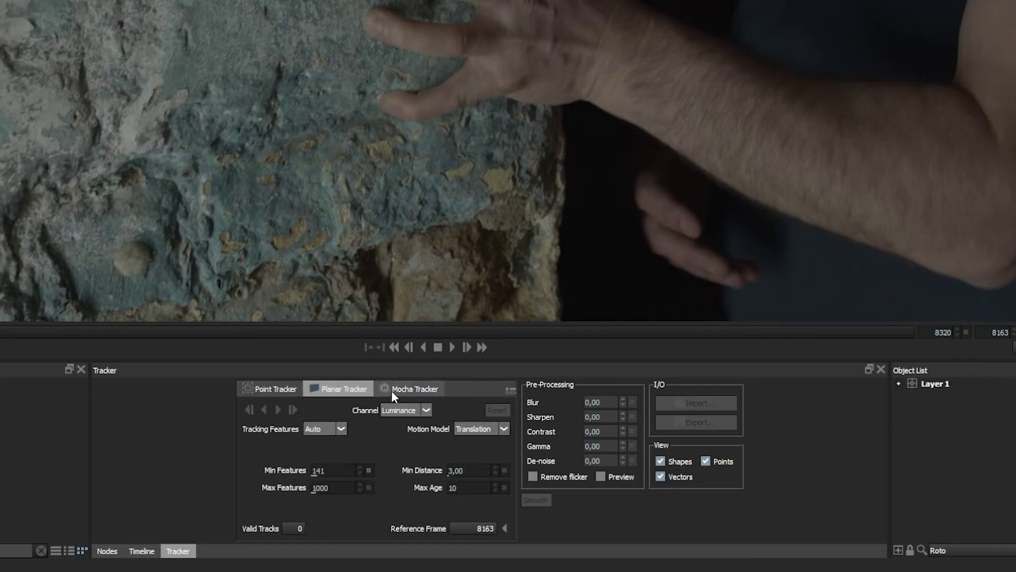
pyautogui.click(392, 390)
pyautogui.click(343, 391)
pyautogui.click(275, 391)
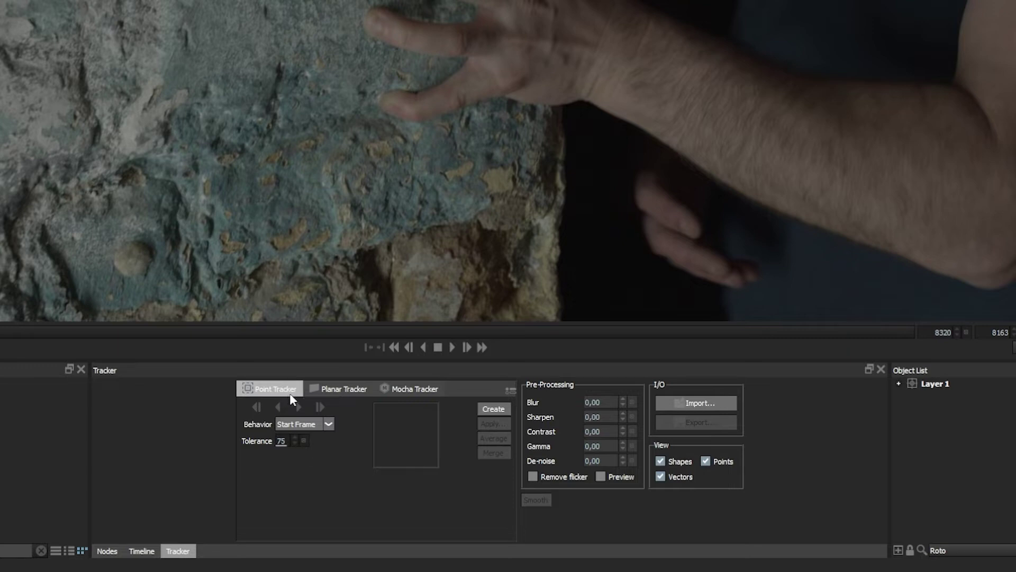
pyautogui.click(353, 393)
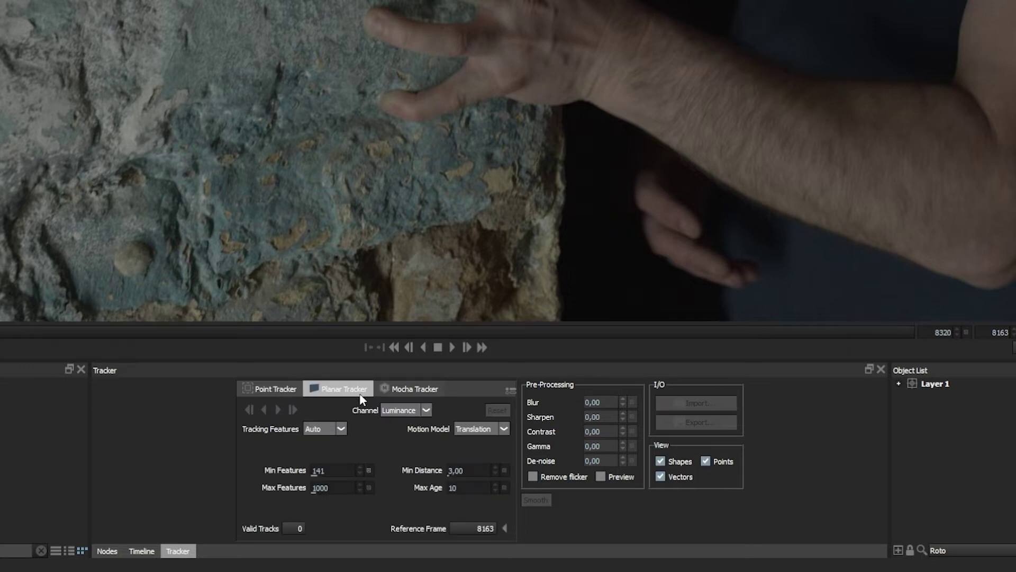
pyautogui.click(427, 390)
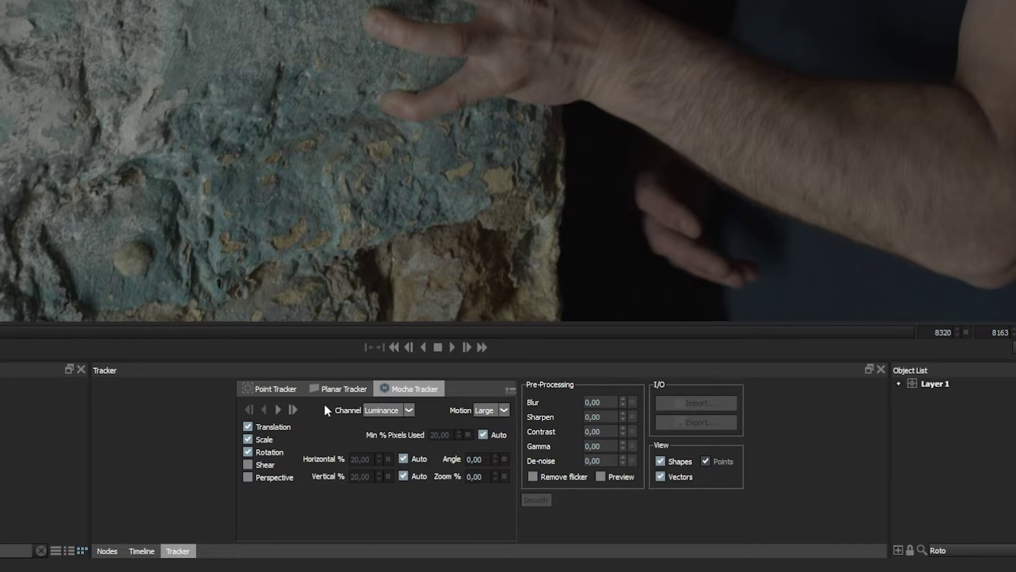
pyautogui.click(289, 390)
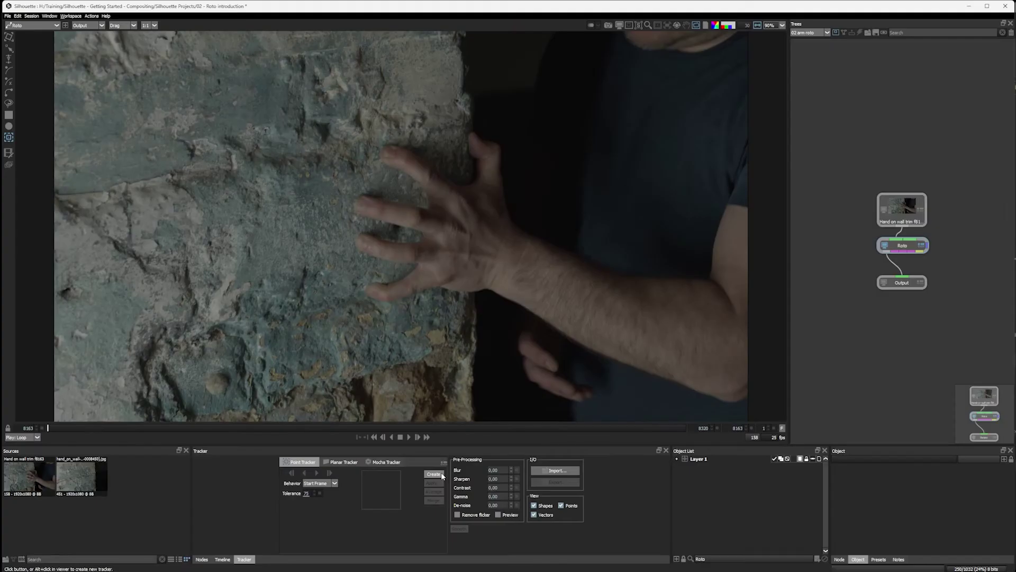
# Create a point tracker and move it off the hand onto the wall.
pyautogui.click(442, 475)
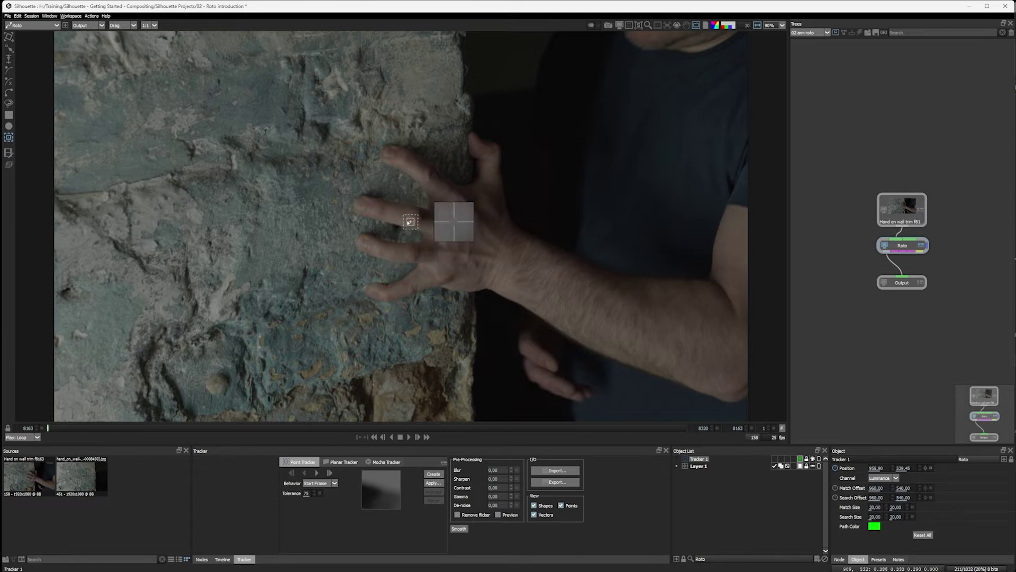
pyautogui.moveTo(395, 243); pyautogui.dragTo(233, 108)
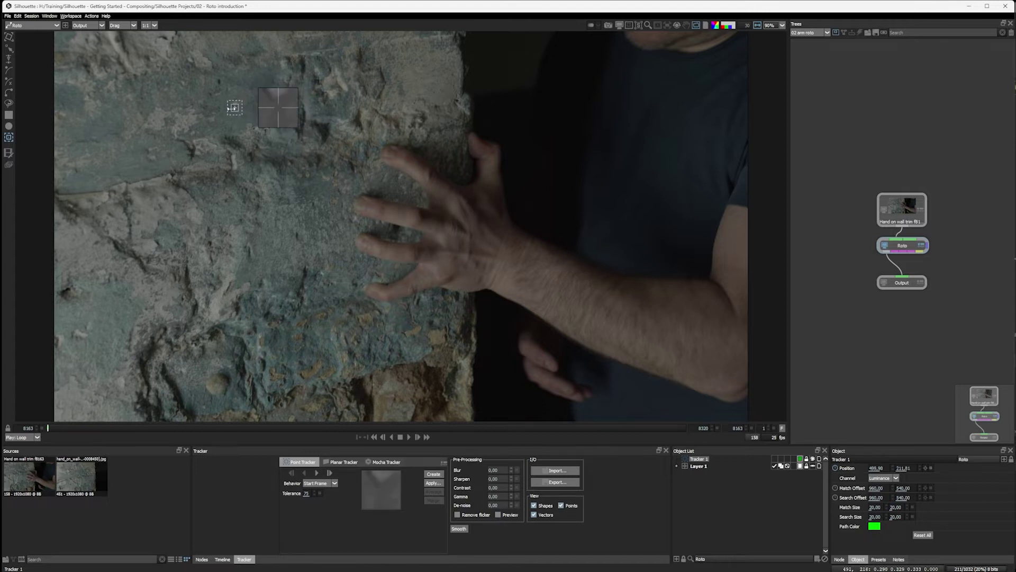
pyautogui.scroll(6, 233, 108)
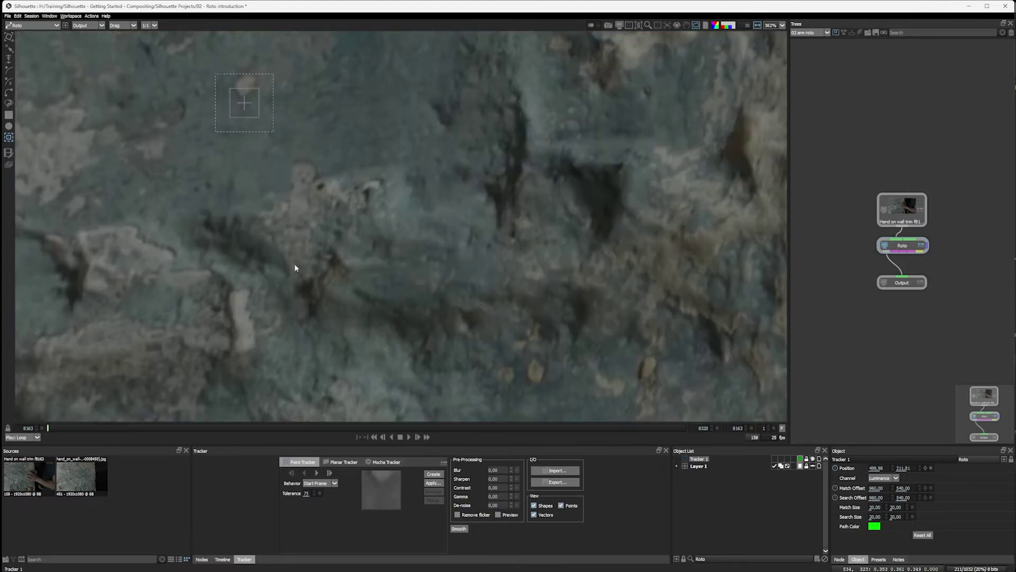
pyautogui.moveTo(315, 279); pyautogui.dragTo(454, 408)
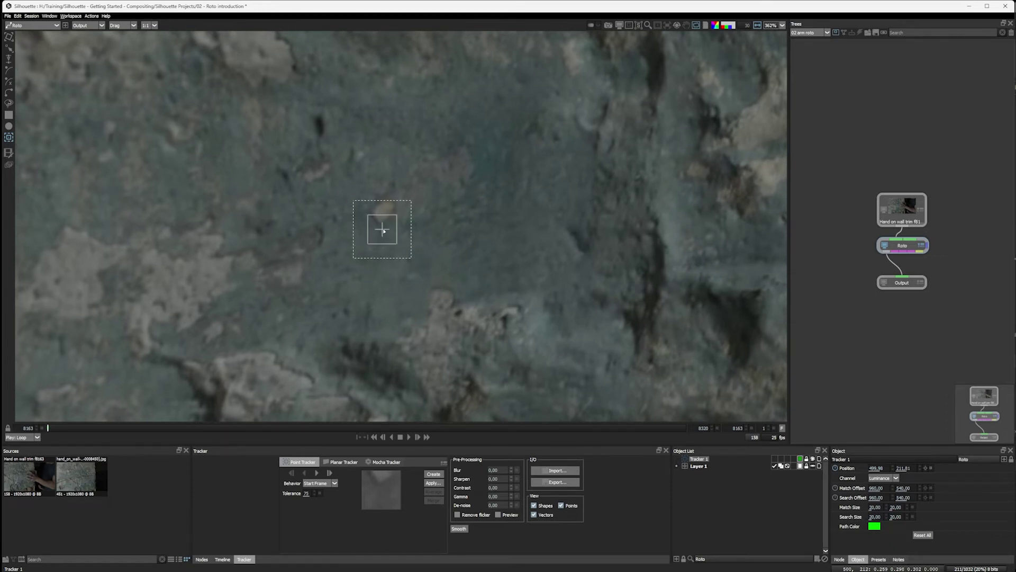
# Move Tracker 1 higher up the wall and centre it on a dark speck.
pyautogui.moveTo(384, 231); pyautogui.dragTo(385, 182)
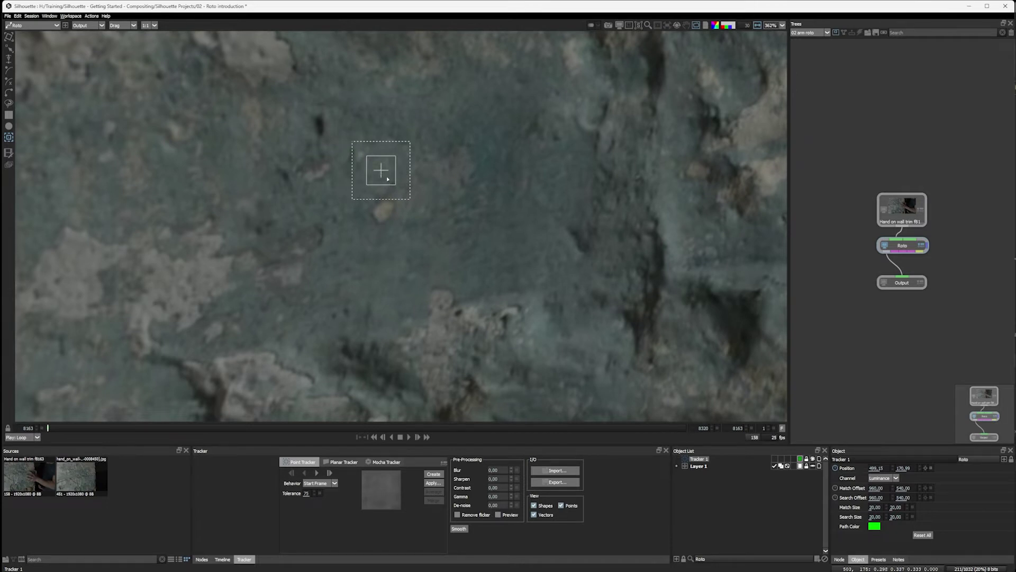
pyautogui.moveTo(387, 179)
pyautogui.mouseDown()
pyautogui.moveTo(366, 157)
pyautogui.moveTo(381, 164)
pyautogui.mouseUp()
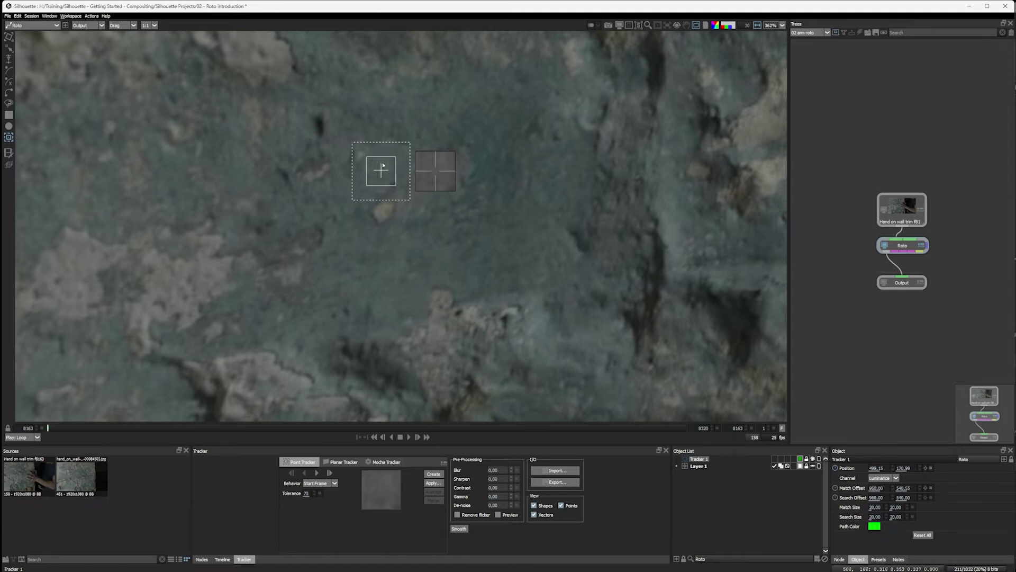
pyautogui.moveTo(390, 173); pyautogui.dragTo(377, 183)
pyautogui.moveTo(383, 175); pyautogui.dragTo(321, 143)
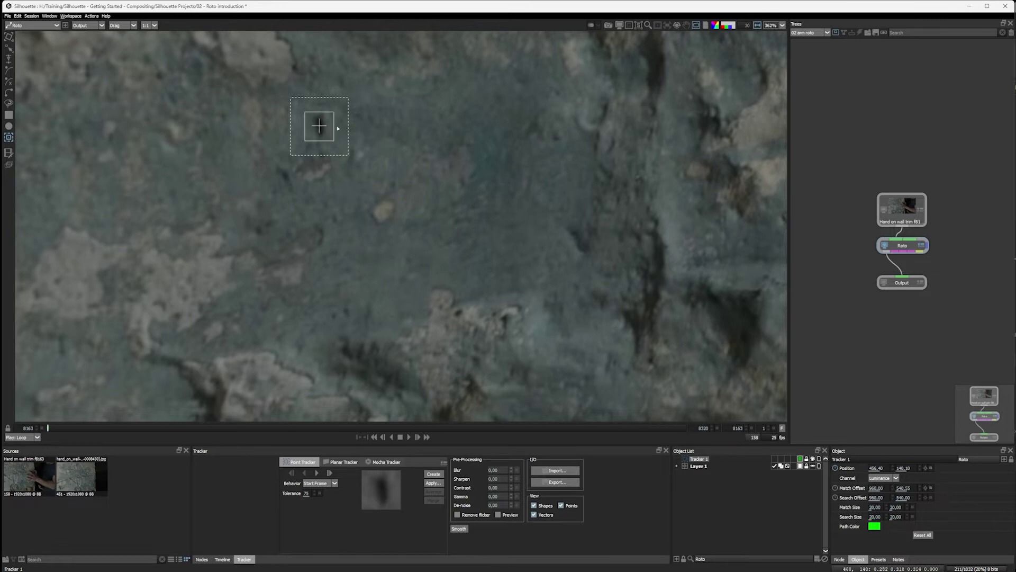
# Resize and reposition Tracker 1's match box and dashed search box around the dark wall speck.
pyautogui.moveTo(335, 125); pyautogui.dragTo(371, 99)
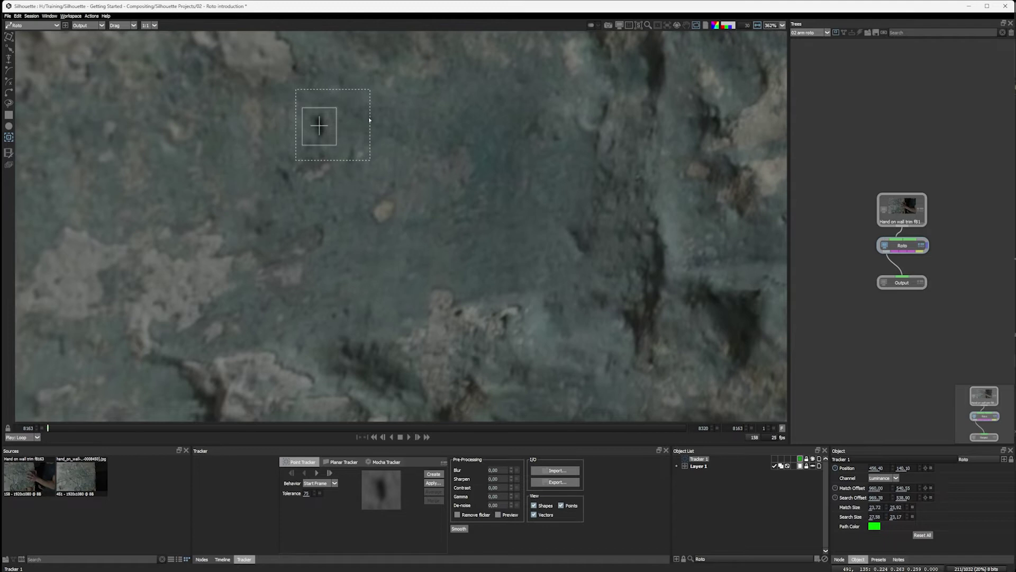
pyautogui.moveTo(371, 113); pyautogui.dragTo(344, 114)
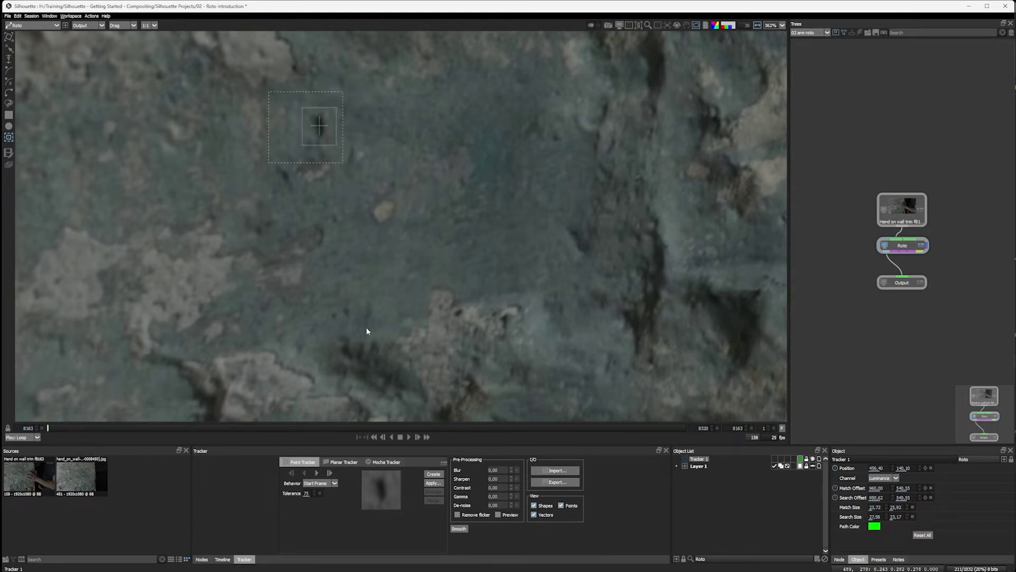
pyautogui.moveTo(320, 139); pyautogui.dragTo(329, 140)
pyautogui.moveTo(324, 99); pyautogui.dragTo(348, 142)
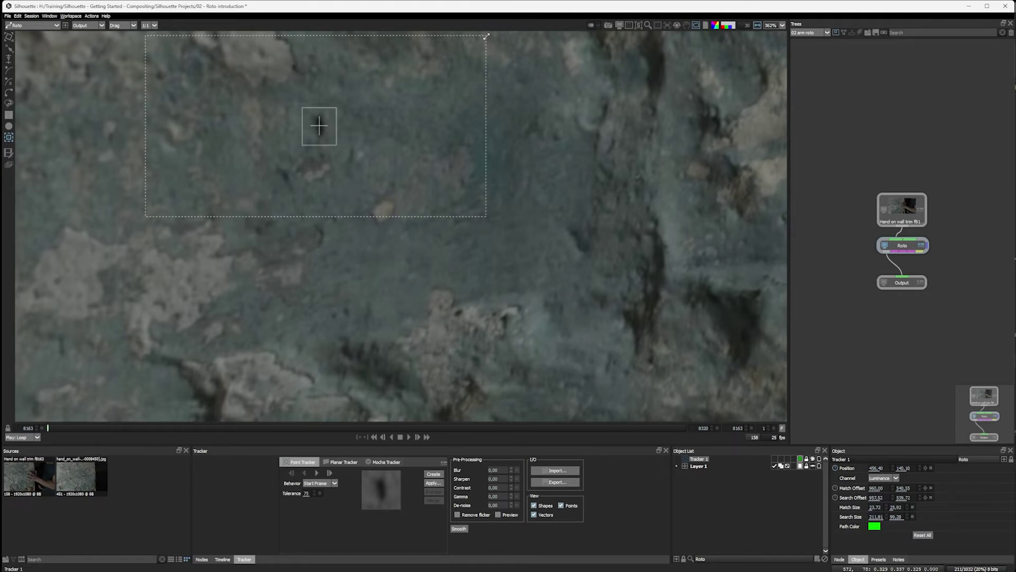
pyautogui.moveTo(486, 35); pyautogui.dragTo(350, 102)
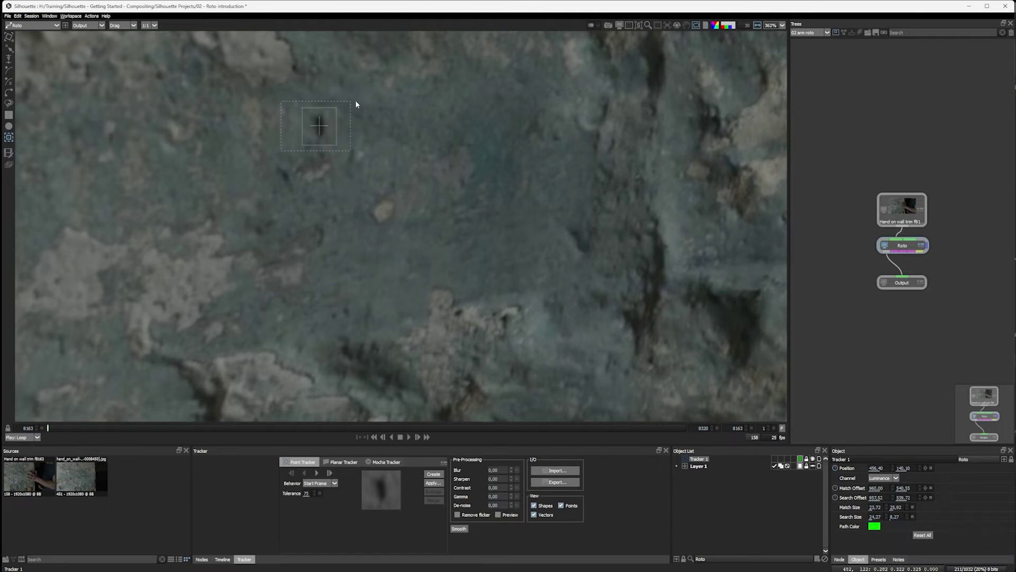
pyautogui.moveTo(350, 102); pyautogui.dragTo(347, 100)
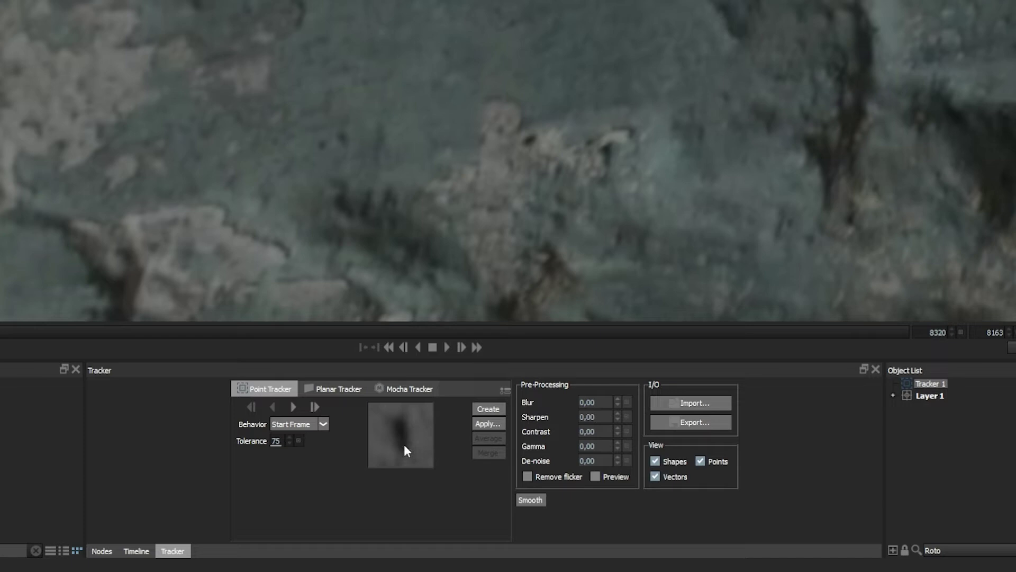
pyautogui.click(323, 423)
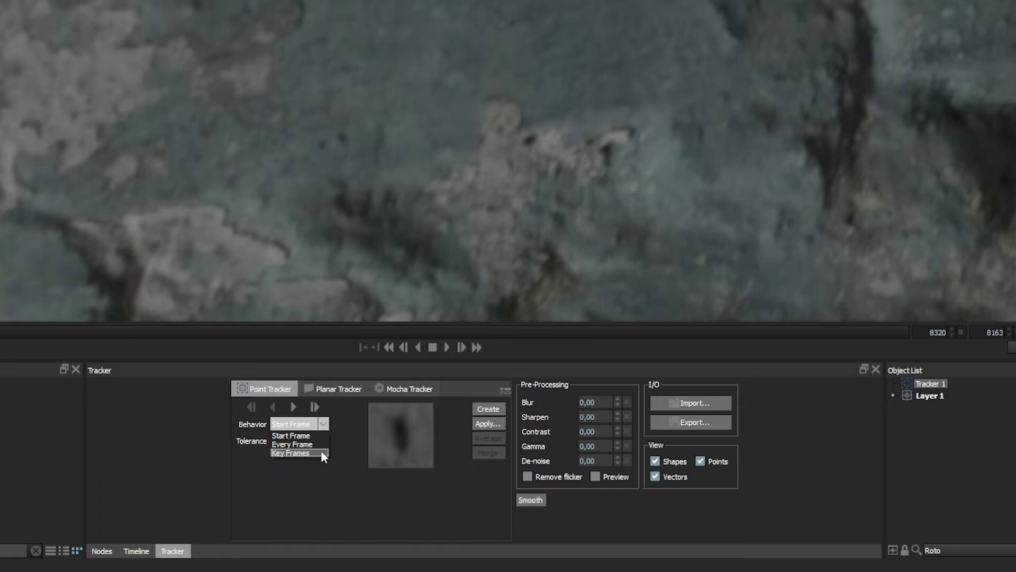
pyautogui.press('Escape')
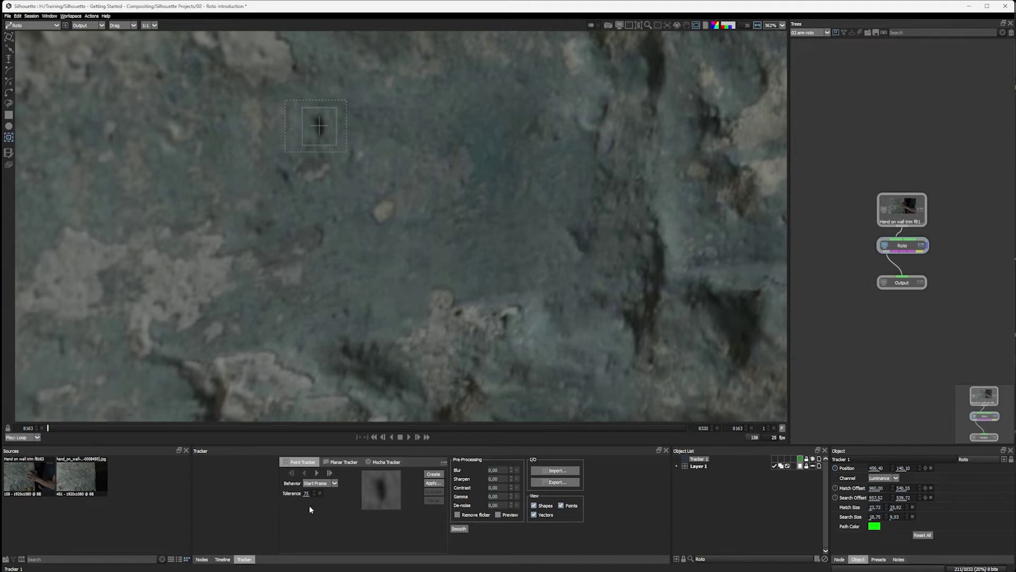
# Fit the frame in the viewer, create Tracker 2 and drag it onto the wall beside the fingers.
pyautogui.press('f')
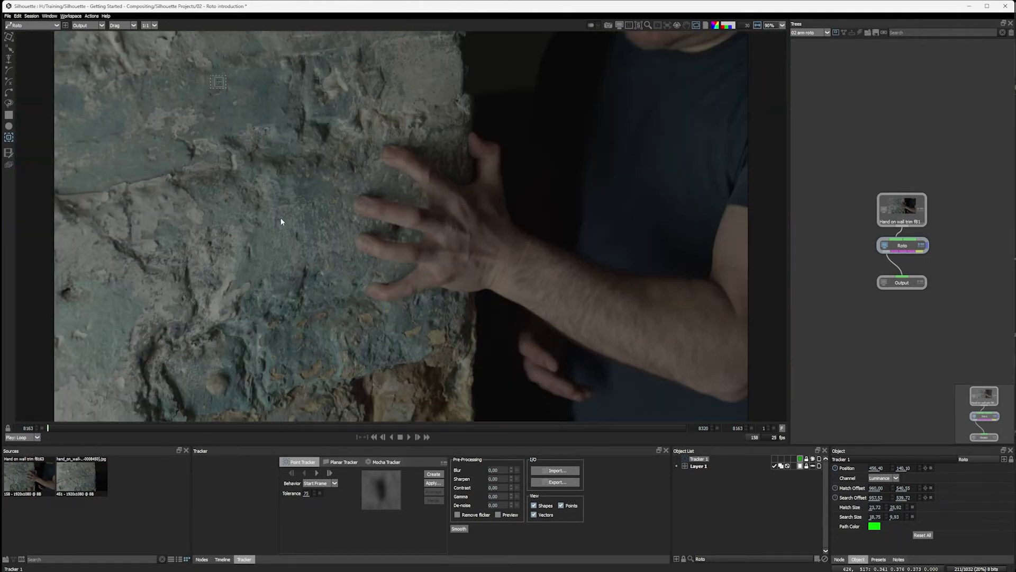
pyautogui.click(442, 476)
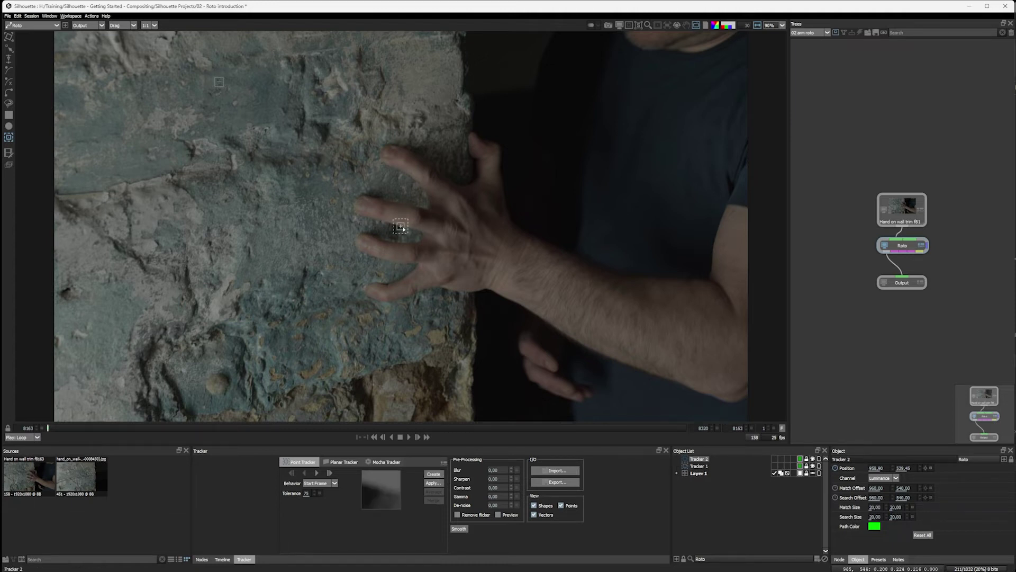
pyautogui.moveTo(400, 226); pyautogui.dragTo(315, 182)
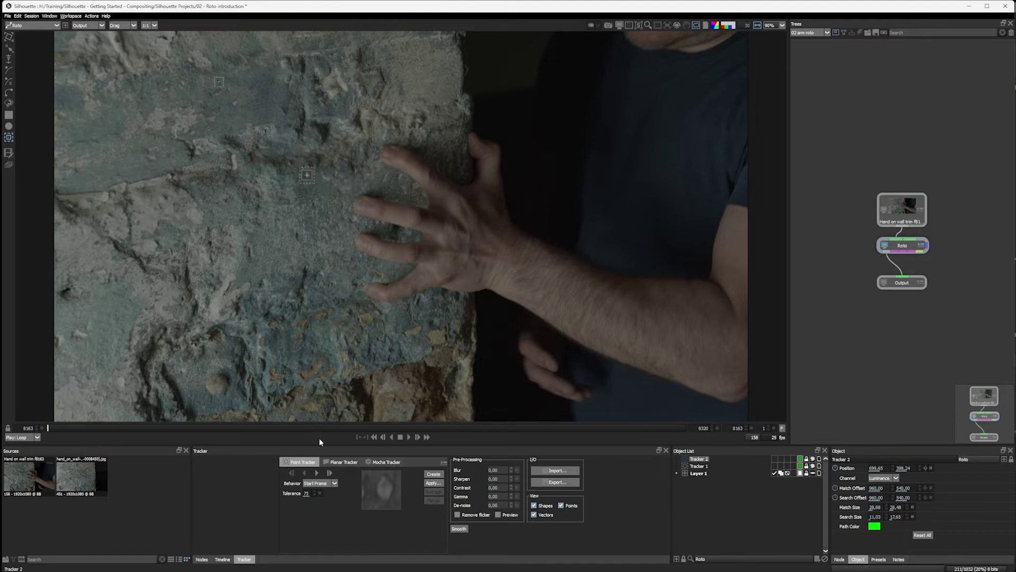
# Track Tracker 1 and Tracker 2 forward together, then scrub to frame 8243 to review their paths.
pyautogui.keyDown('shift'); pyautogui.click(717, 466); pyautogui.keyUp('shift')
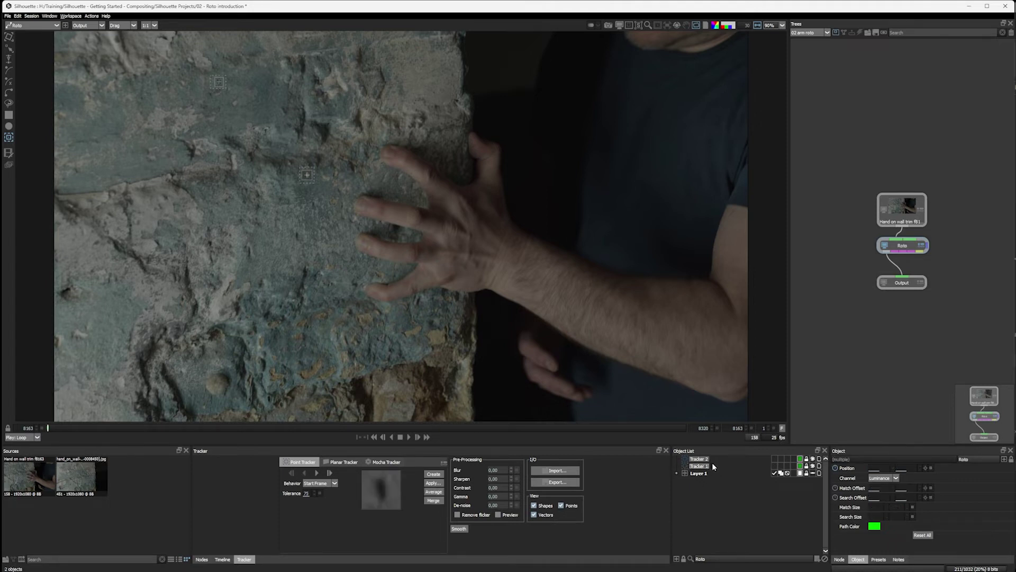
pyautogui.click(317, 473)
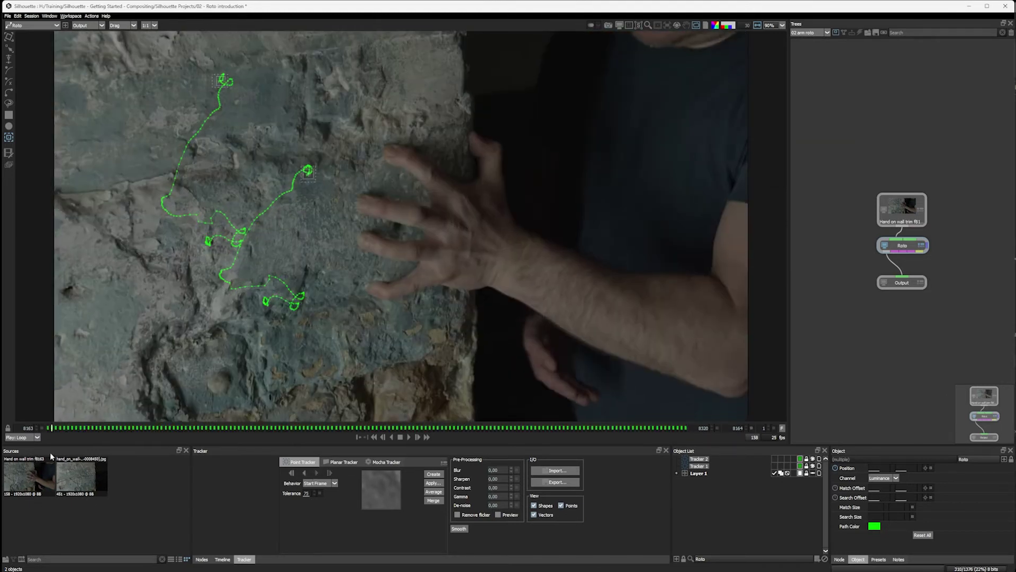
pyautogui.moveTo(50, 452); pyautogui.dragTo(374, 433)
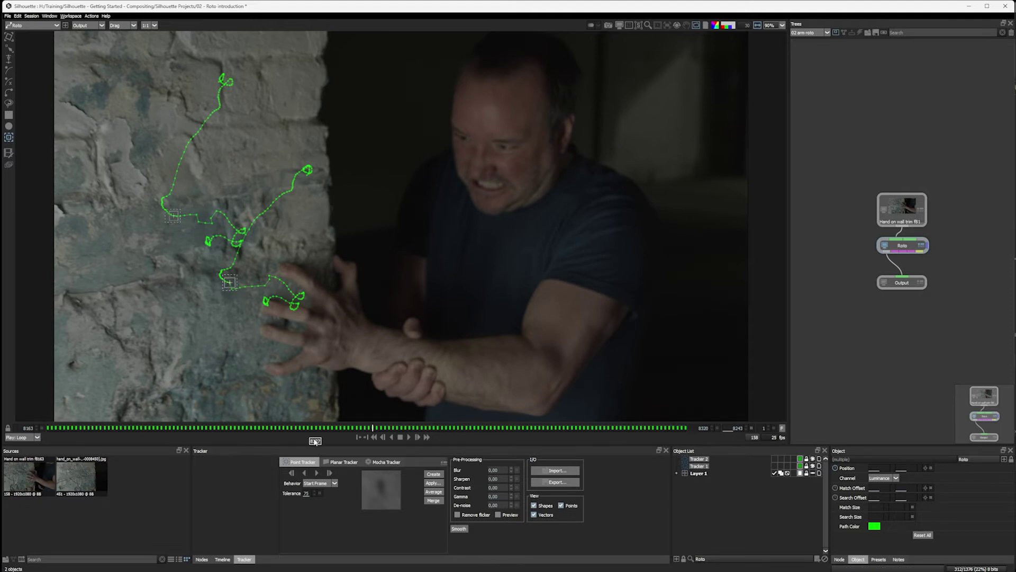
pyautogui.moveTo(377, 430)
pyautogui.mouseDown()
pyautogui.moveTo(481, 429)
pyautogui.moveTo(337, 437)
pyautogui.moveTo(383, 442)
pyautogui.moveTo(361, 439)
pyautogui.mouseUp()
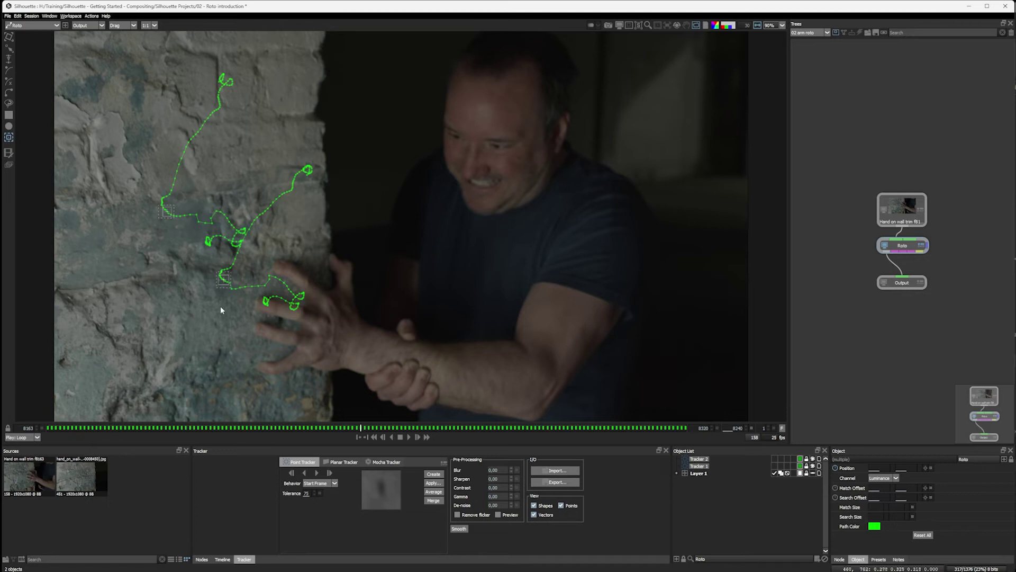
# Deselect the trackers, then move Tracker 2 to a clear feature higher on the wall.
pyautogui.scroll(5, 216, 271)
pyautogui.scroll(1, 214, 269)
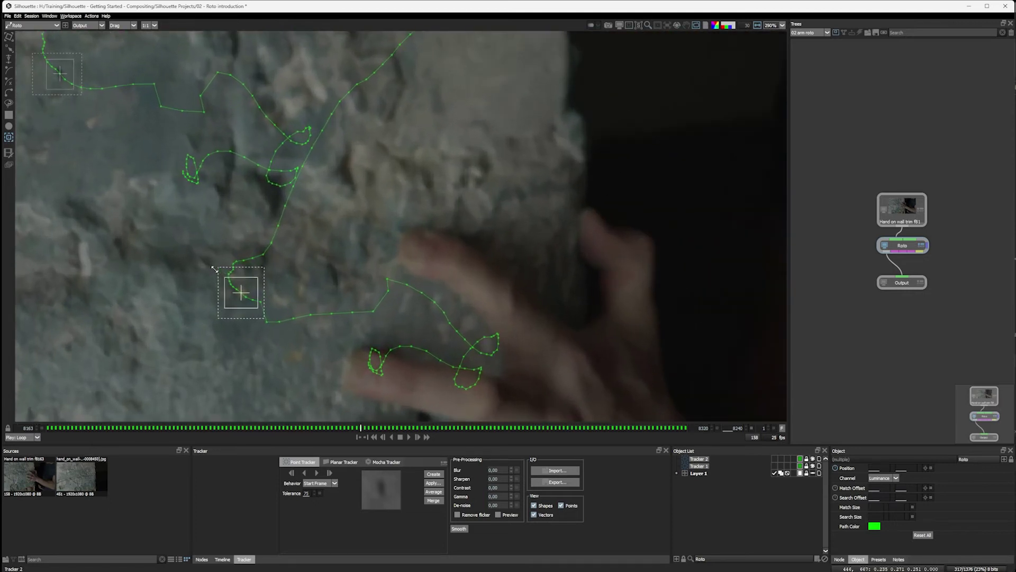
pyautogui.click(363, 261)
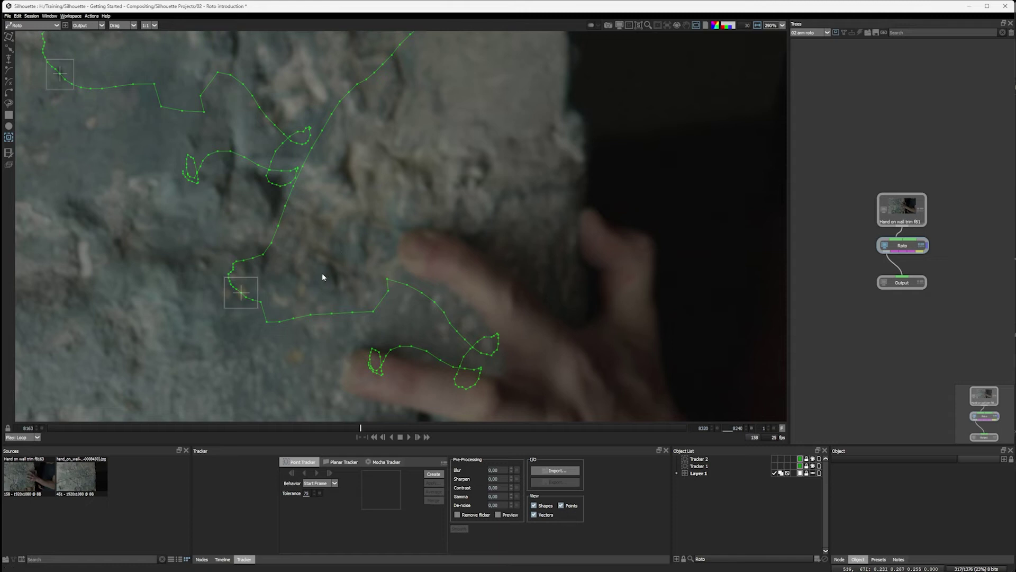
pyautogui.click(247, 280)
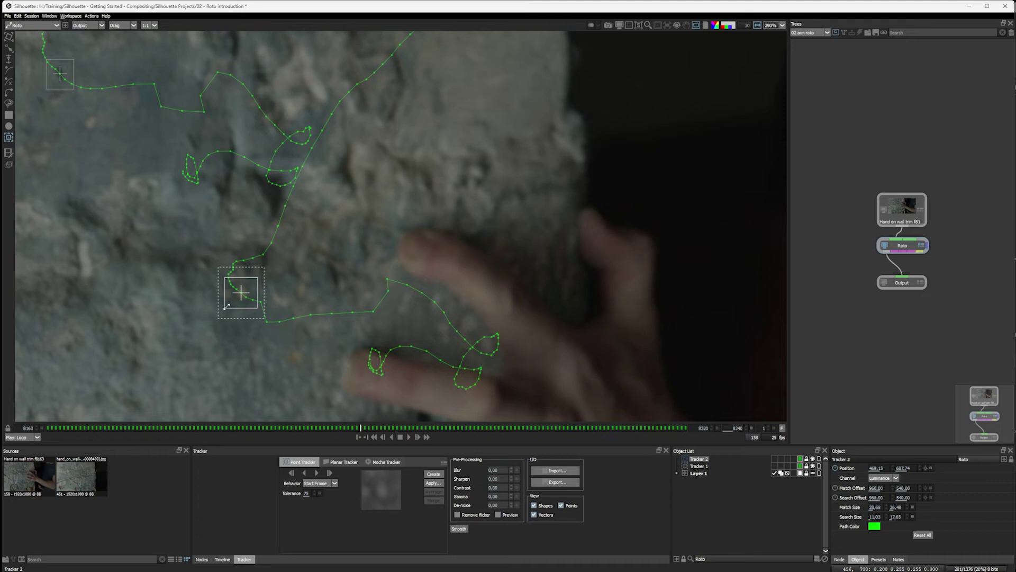
pyautogui.moveTo(228, 283); pyautogui.dragTo(235, 183)
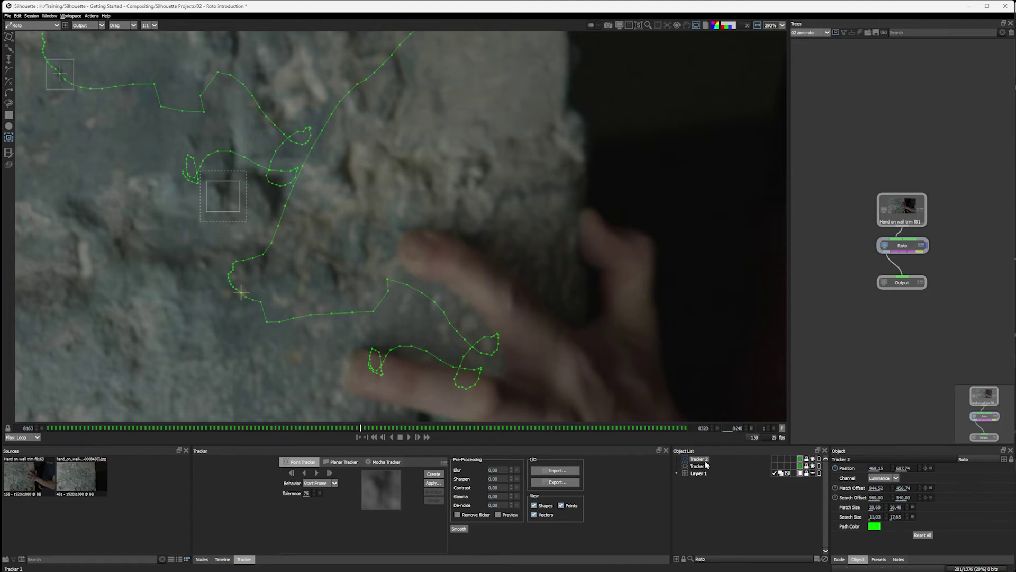
# Track Tracker 2 forward from its new spot and scrub frames 8249–8251 to check its path.
pyautogui.click(317, 474)
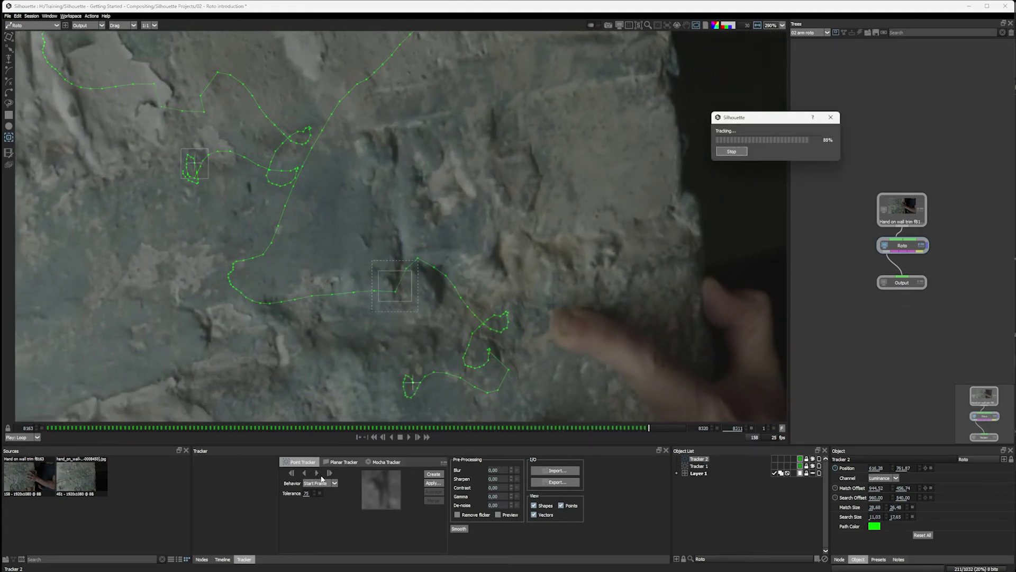
pyautogui.click(396, 420)
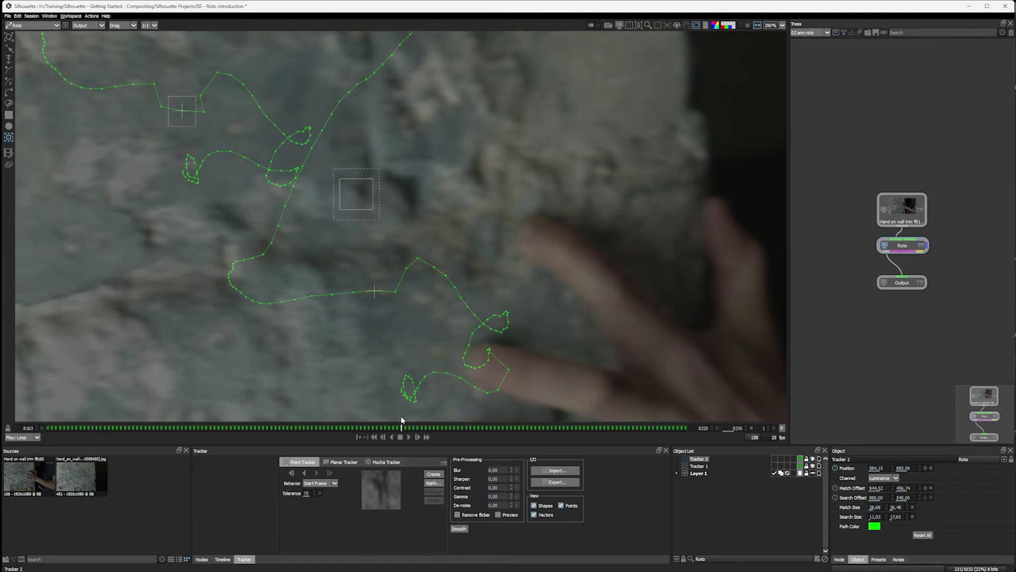
pyautogui.moveTo(401, 420)
pyautogui.mouseDown()
pyautogui.moveTo(608, 398)
pyautogui.moveTo(393, 408)
pyautogui.mouseUp()
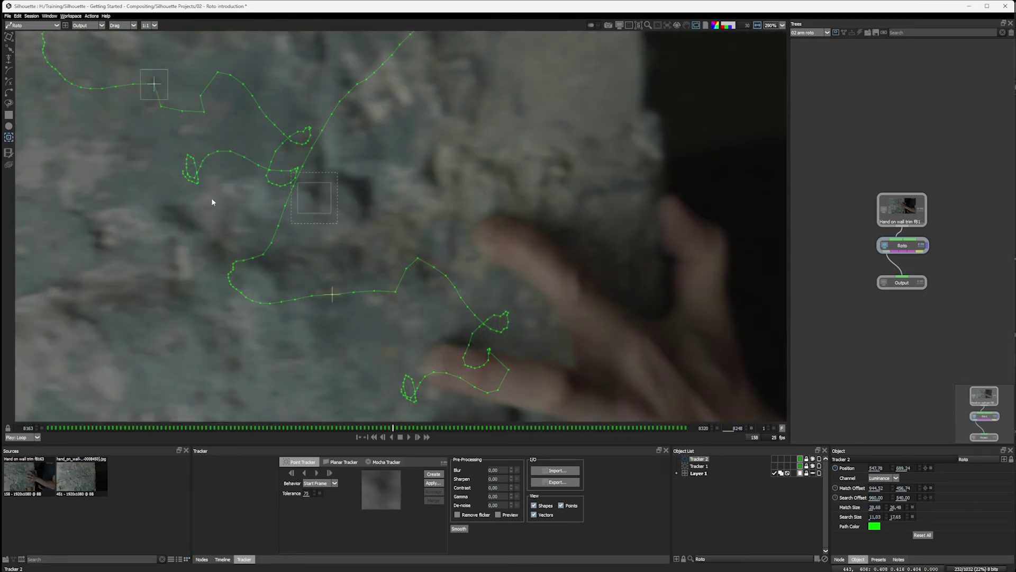
pyautogui.moveTo(212, 202); pyautogui.dragTo(348, 318)
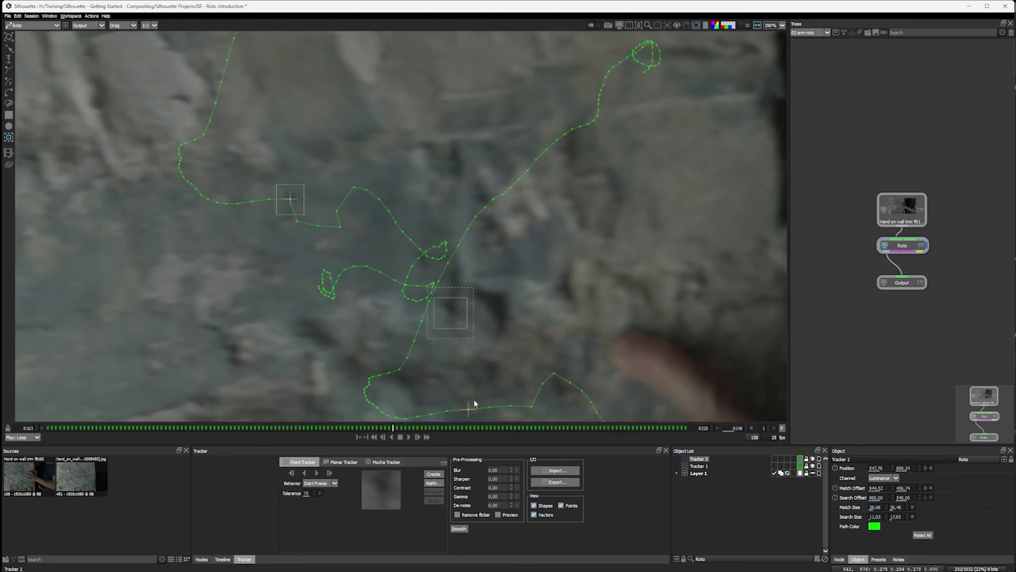
pyautogui.moveTo(393, 428); pyautogui.dragTo(478, 427)
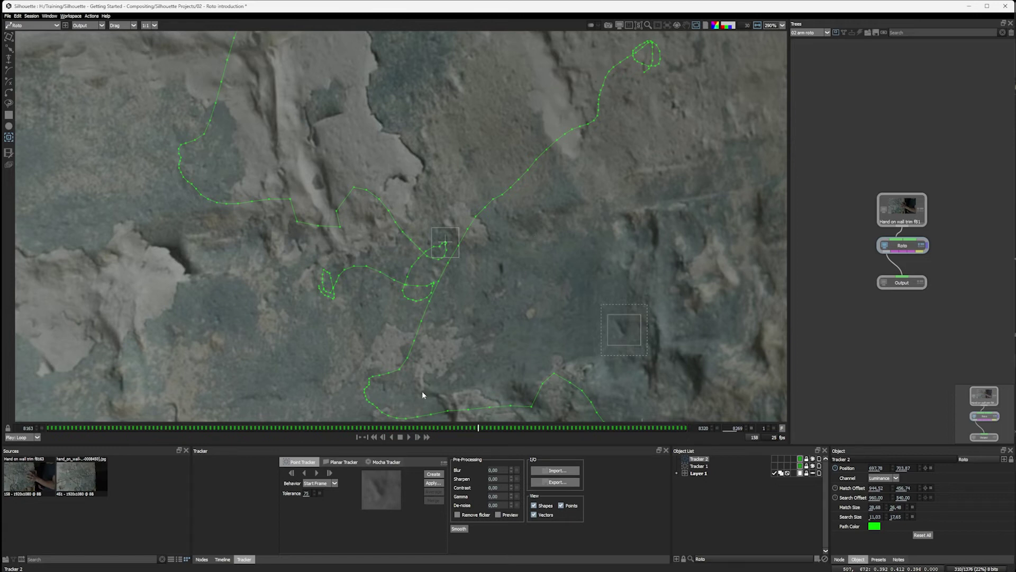
pyautogui.moveTo(407, 428)
pyautogui.mouseDown()
pyautogui.moveTo(363, 427)
pyautogui.moveTo(392, 430)
pyautogui.mouseUp()
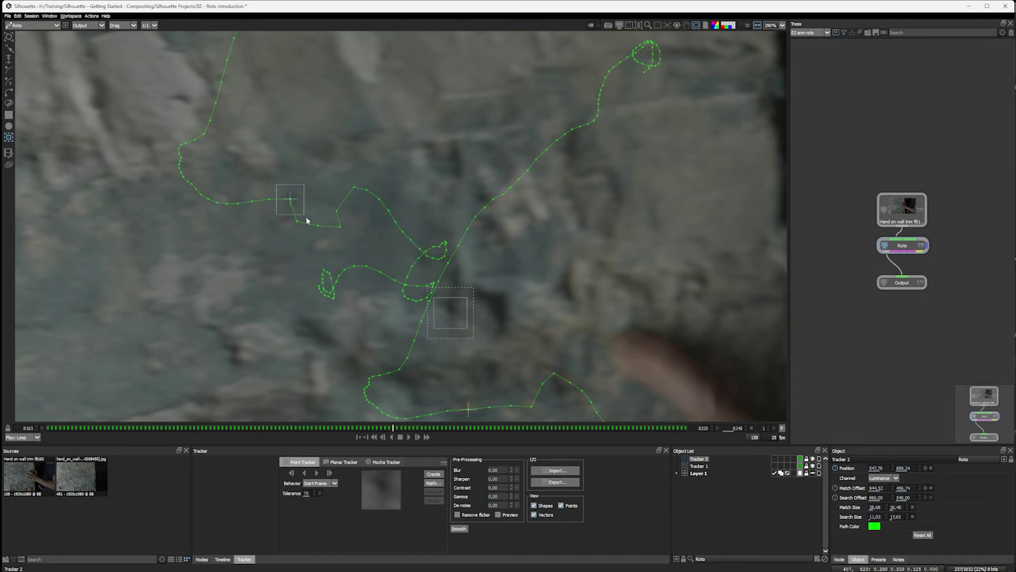
pyautogui.moveTo(304, 209)
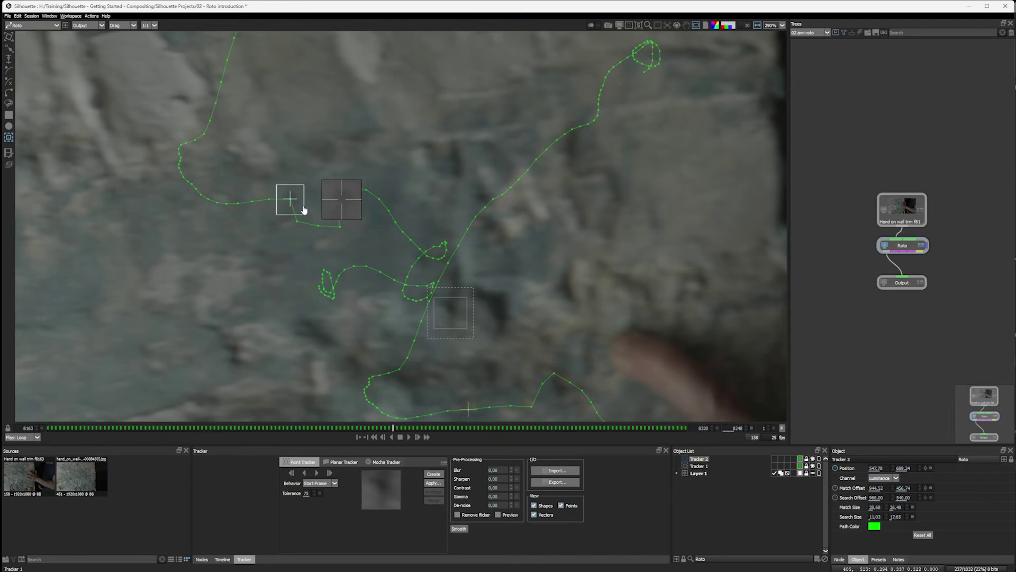
# Select Tracker 1, track it forward a couple of frames and nudge its pattern onto the wall feature.
pyautogui.press('Down')
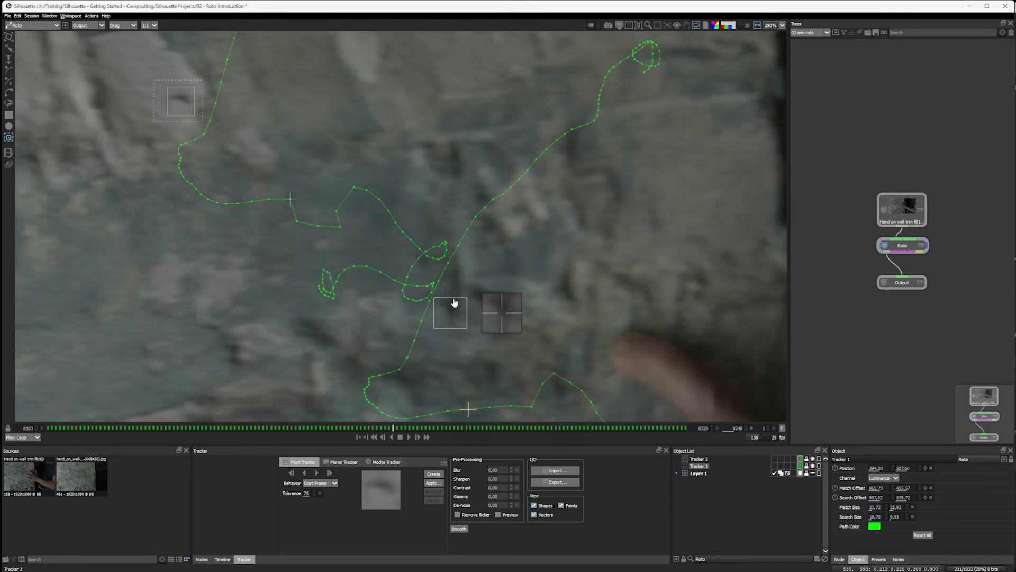
pyautogui.click(331, 473)
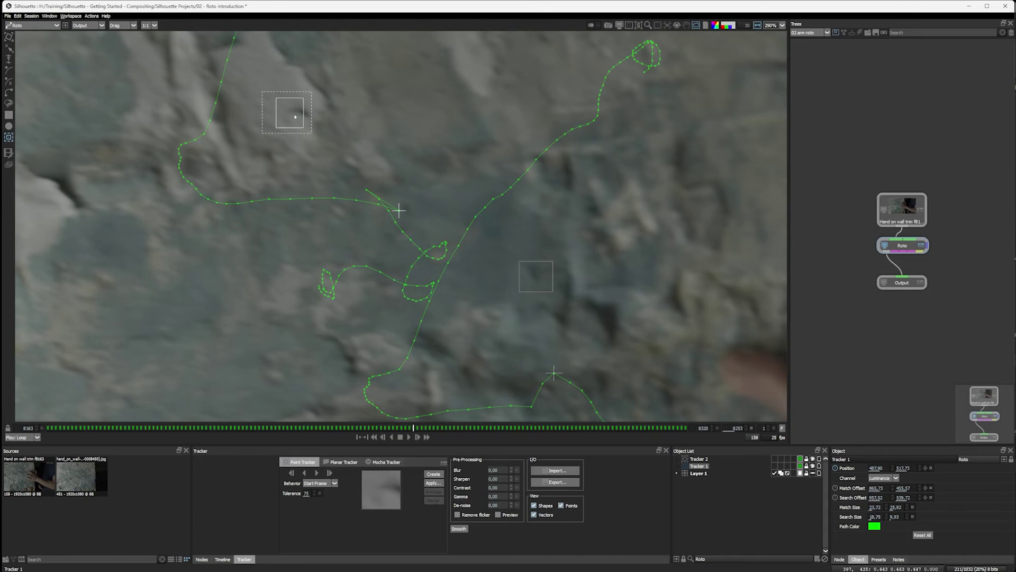
pyautogui.moveTo(306, 120); pyautogui.dragTo(319, 119)
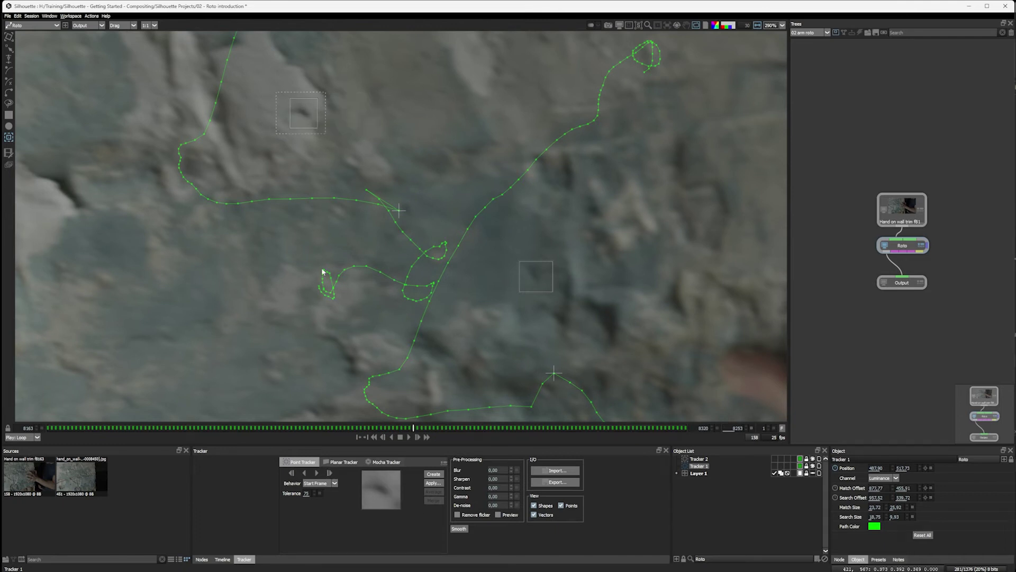
# Set Tracker 1's Behavior to Every Frame, track it to the end of the shot and review it.
pyautogui.click(322, 483)
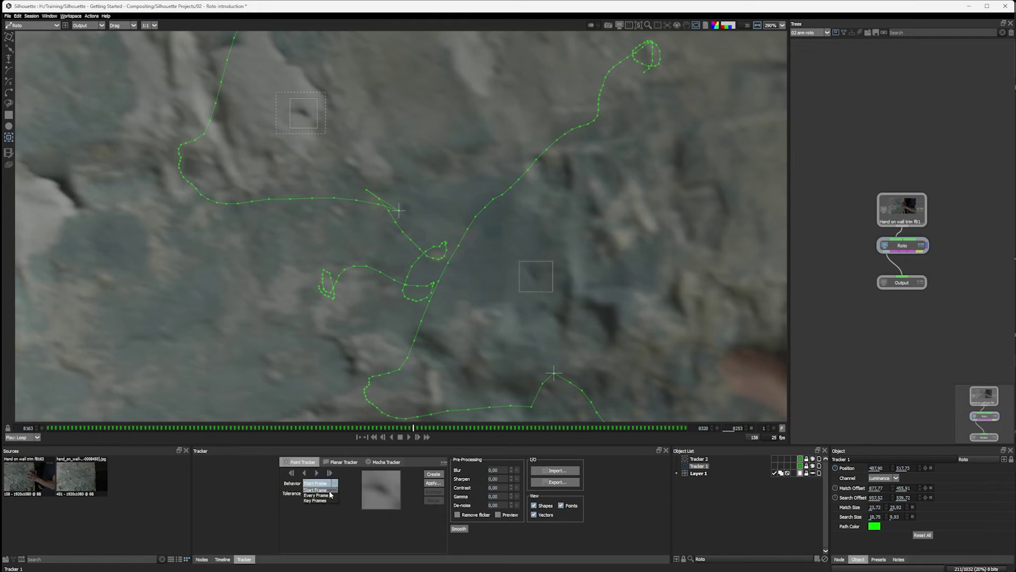
pyautogui.click(331, 496)
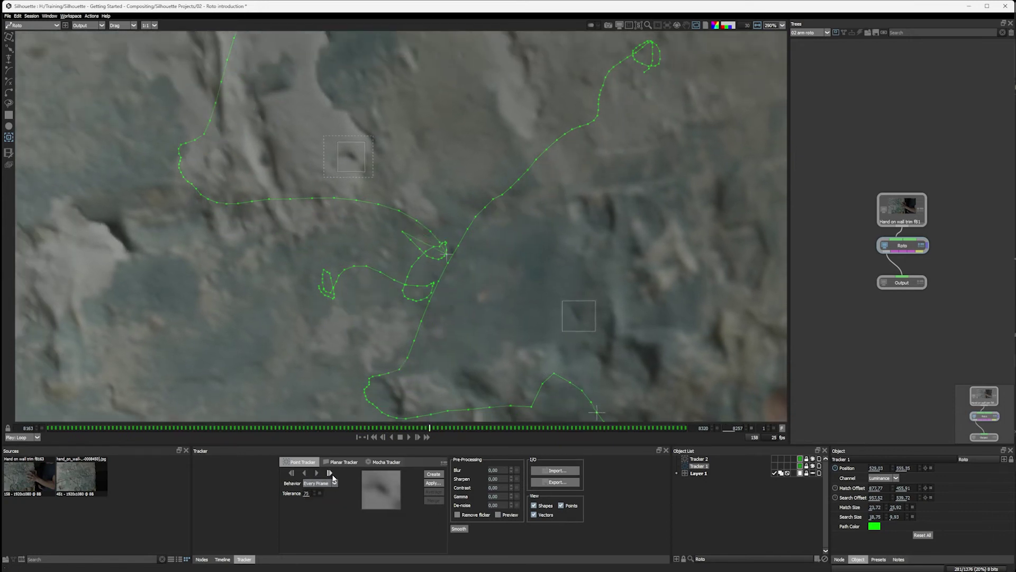
pyautogui.click(317, 473)
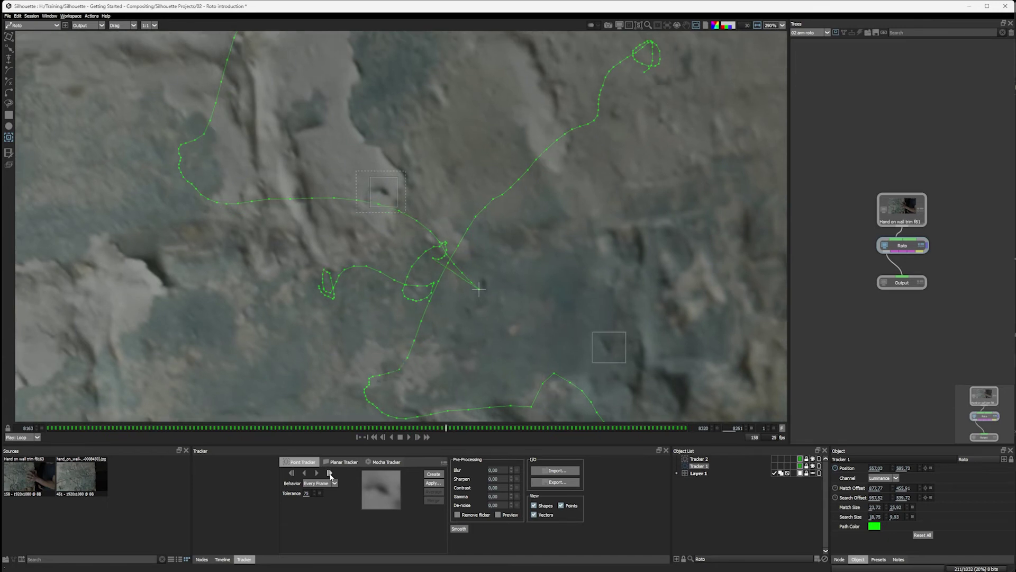
pyautogui.click(317, 473)
pyautogui.click(317, 474)
pyautogui.click(329, 472)
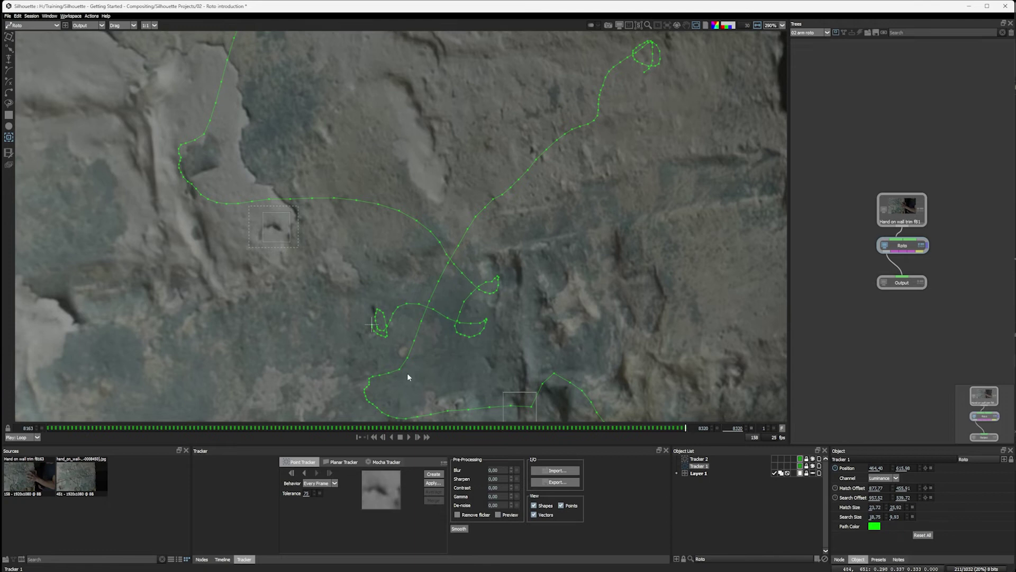
pyautogui.moveTo(491, 428); pyautogui.dragTo(409, 427)
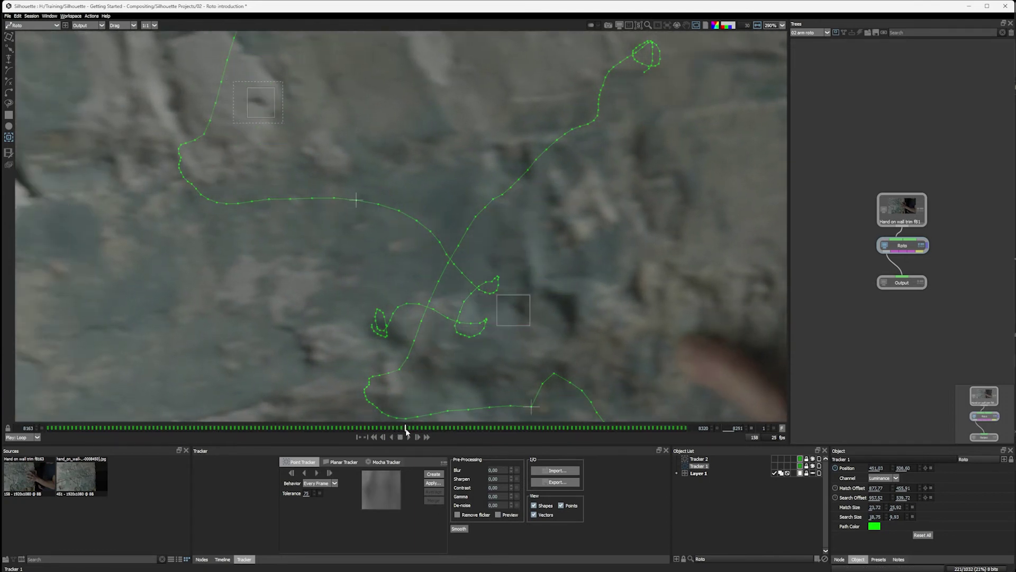
pyautogui.click(733, 459)
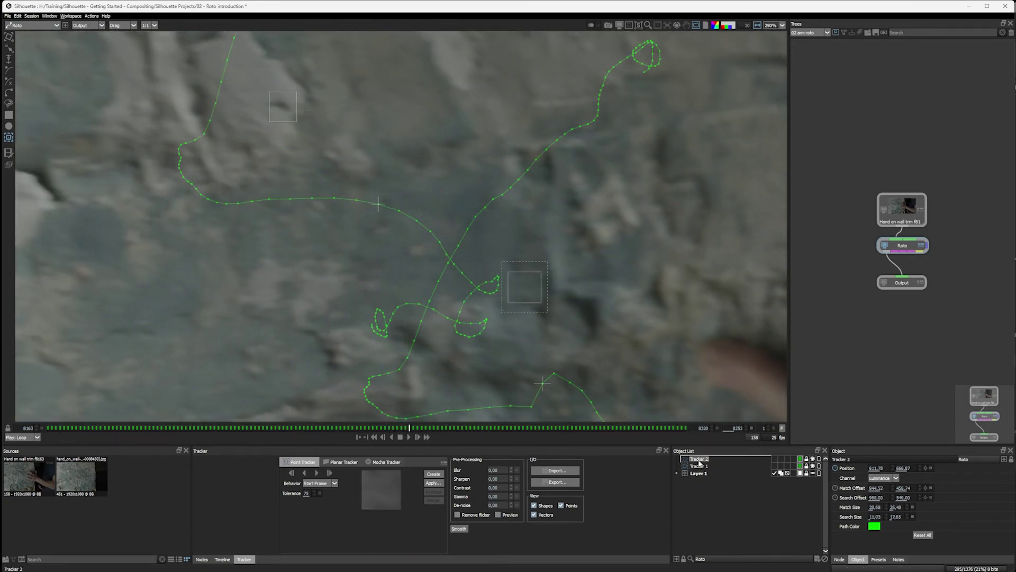
# Change Tracker 2's path colour to purple.
pyautogui.click(800, 459)
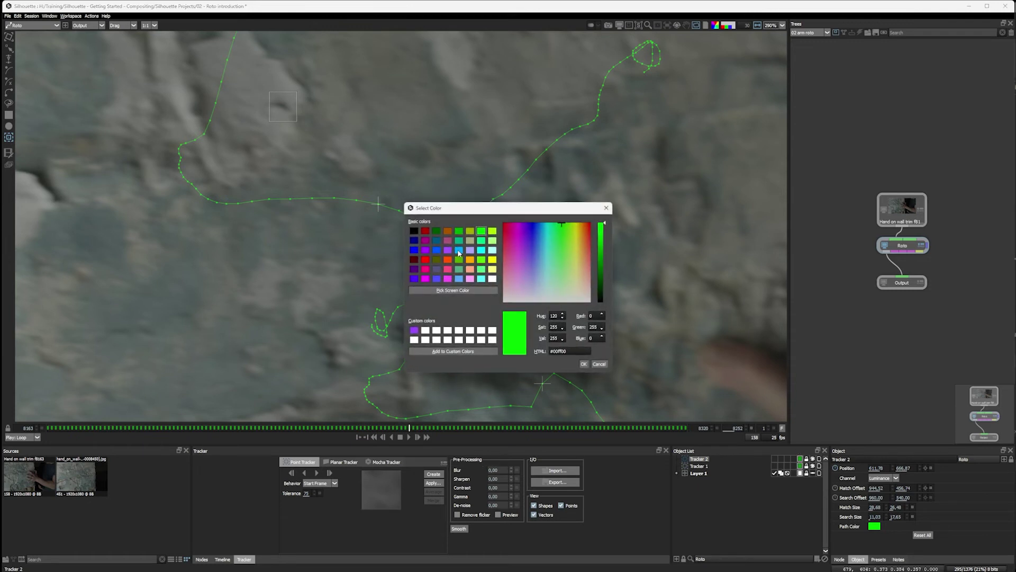
pyautogui.click(414, 330)
pyautogui.click(583, 363)
pyautogui.moveTo(408, 427)
pyautogui.mouseDown()
pyautogui.moveTo(396, 428)
pyautogui.moveTo(406, 427)
pyautogui.mouseUp()
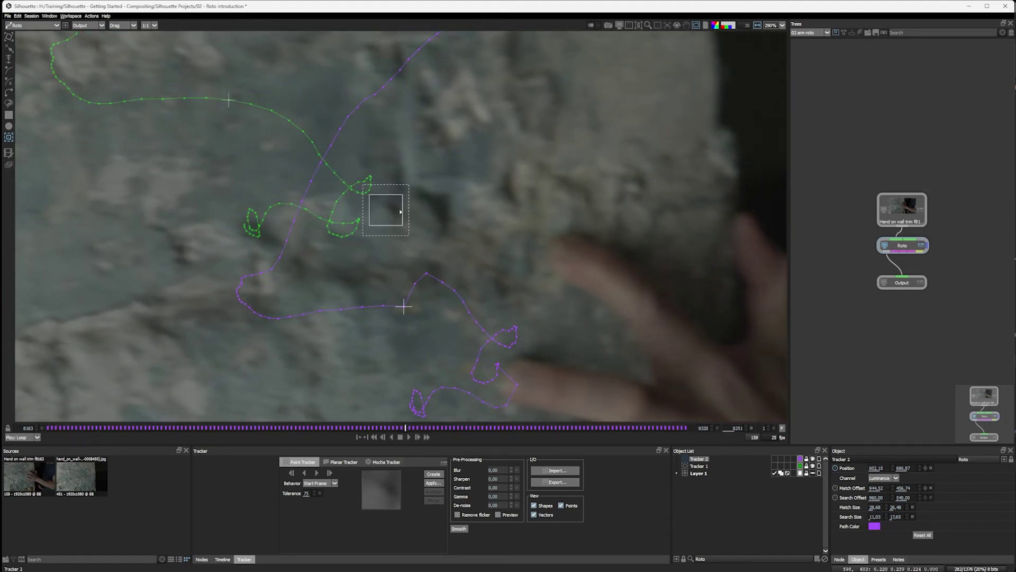
# Shrink Tracker 2's match area, set Behavior to Every Frame and re-track it to the end frame.
pyautogui.moveTo(403, 210); pyautogui.dragTo(443, 108)
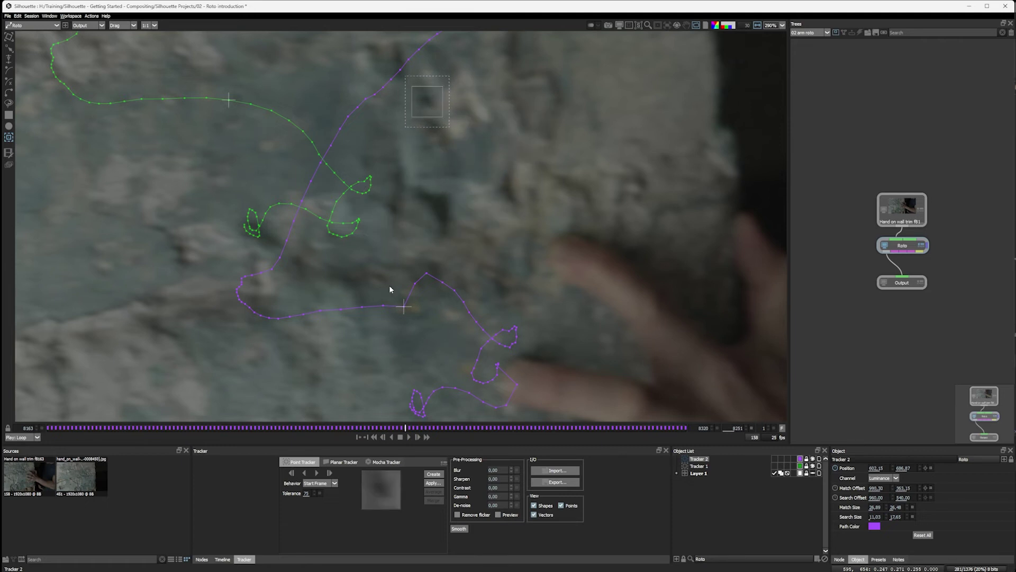
pyautogui.click(324, 484)
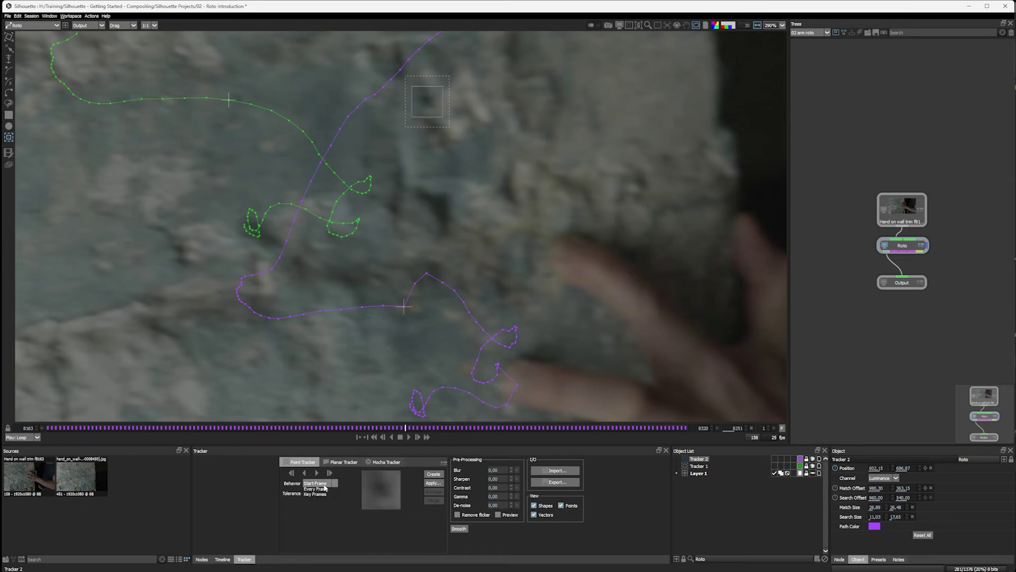
pyautogui.click(324, 489)
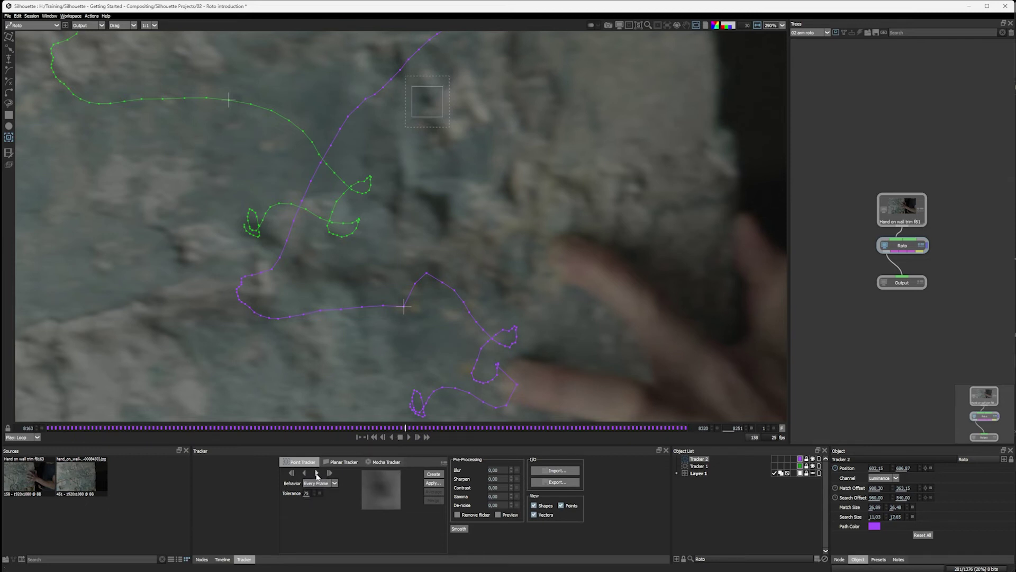
pyautogui.click(317, 474)
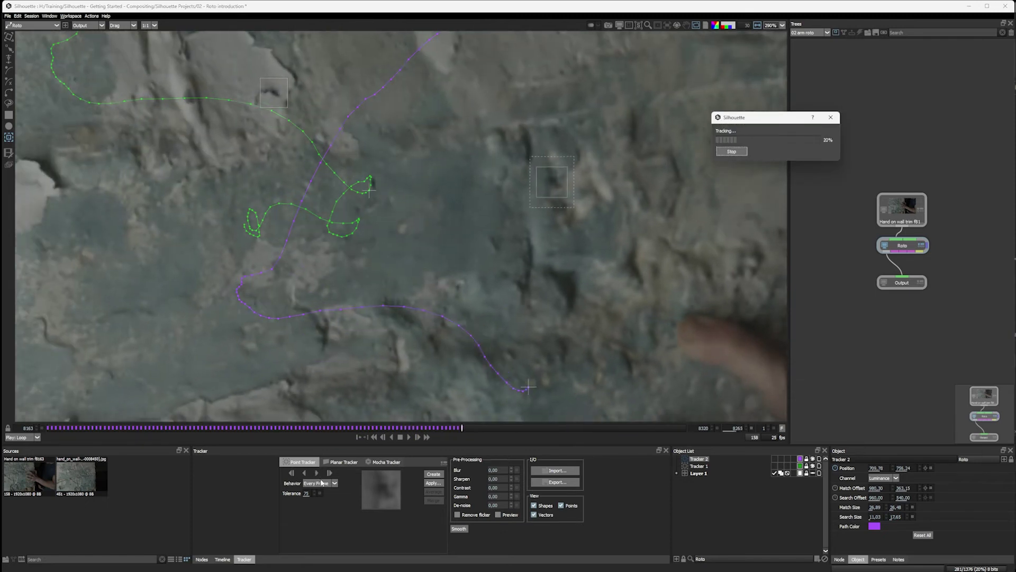
pyautogui.moveTo(391, 427); pyautogui.dragTo(704, 410)
# Jump to the last frame, 8320, and fit the whole frame in the viewer.
pyautogui.moveTo(334, 239); pyautogui.dragTo(506, 386)
pyautogui.scroll(-5, 507, 386)
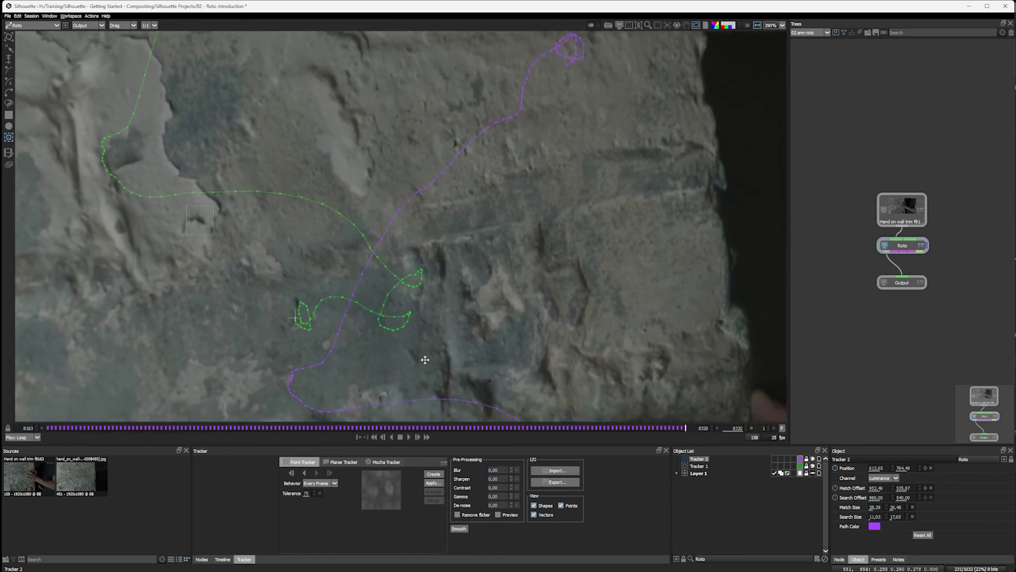
pyautogui.press('f')
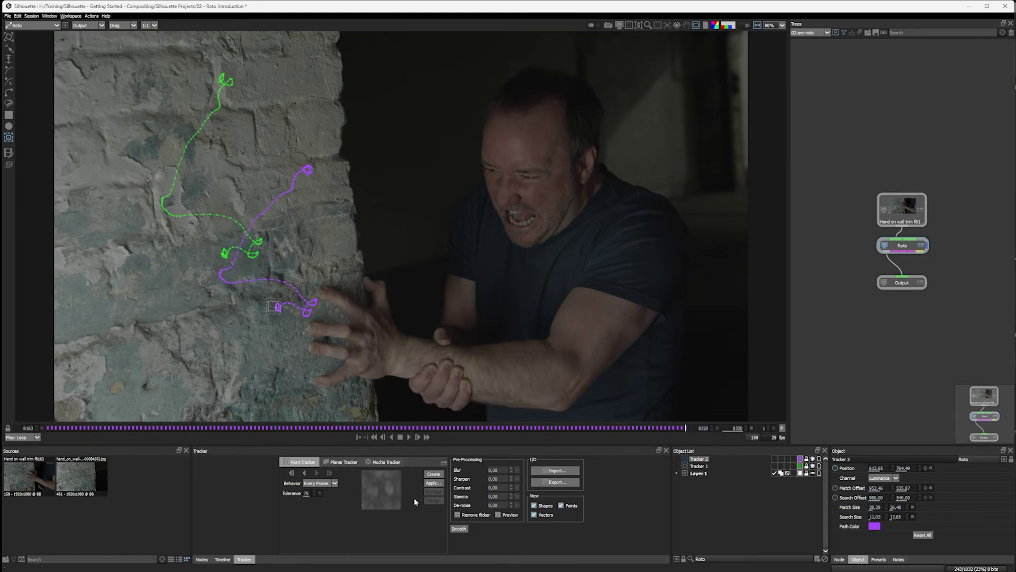
# With Tracker 1 and Tracker 2 selected, add a new layer named 'Point Tracker data'.
pyautogui.keyDown('ctrl'); pyautogui.click(704, 467); pyautogui.keyUp('ctrl')
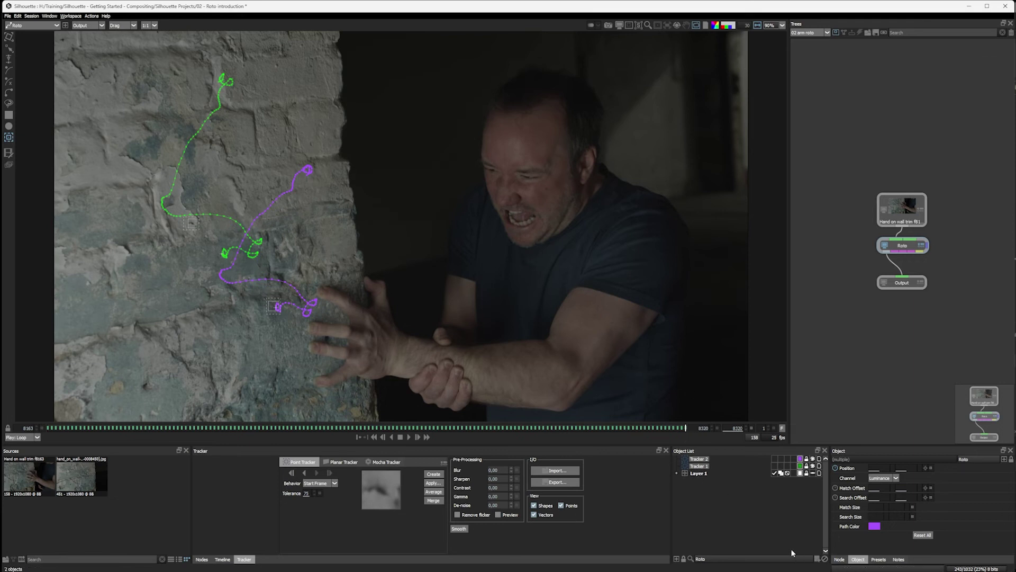
pyautogui.click(817, 561)
pyautogui.write('Point Track')
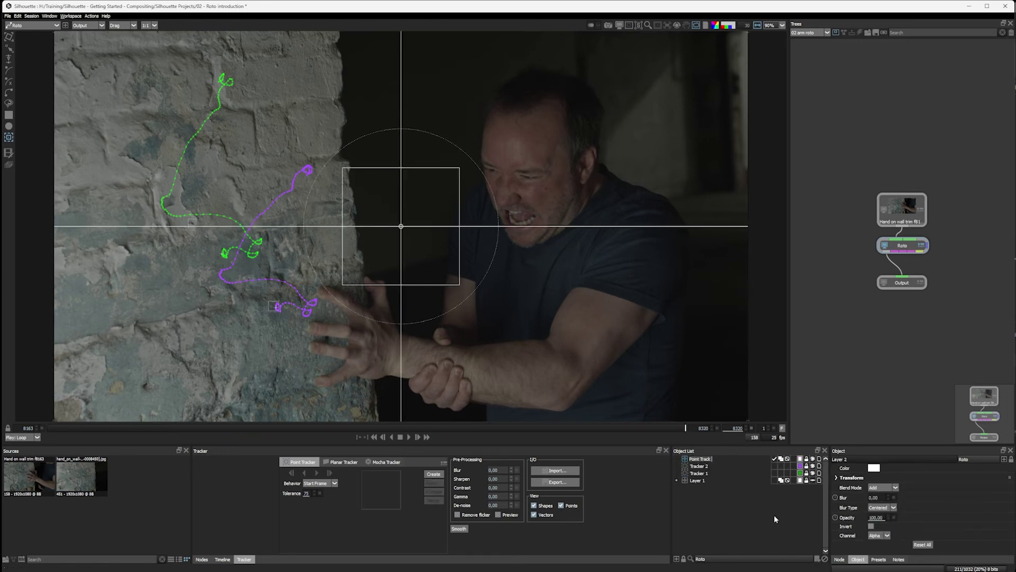
pyautogui.write('er data')
pyautogui.press('Return')
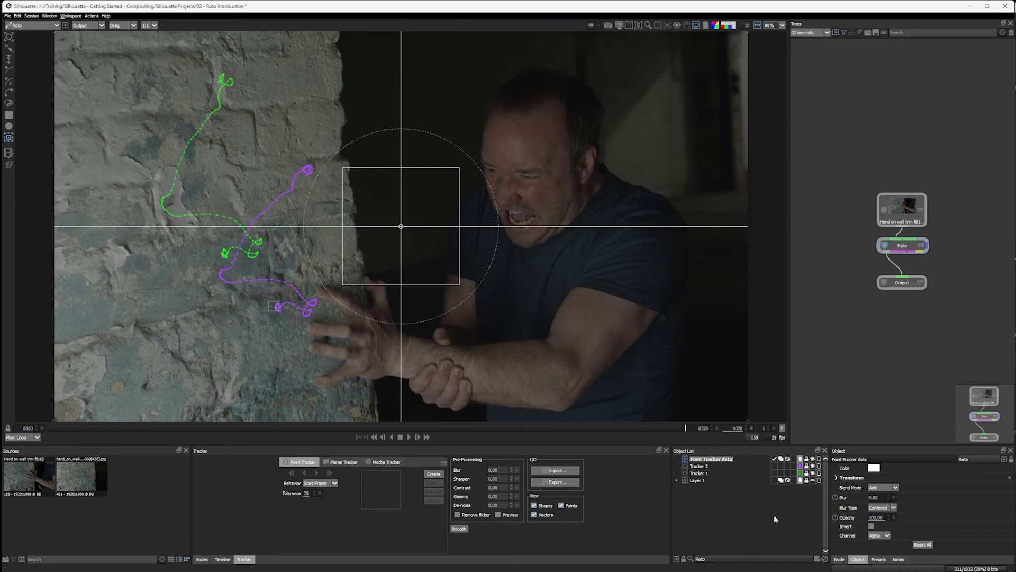
# Apply Tracker 1 and Tracker 2 to 'Point Tracker data' as match-move with Position, Scaling and Rotation enabled.
pyautogui.keyDown('shift'); pyautogui.click(704, 474); pyautogui.keyUp('shift')
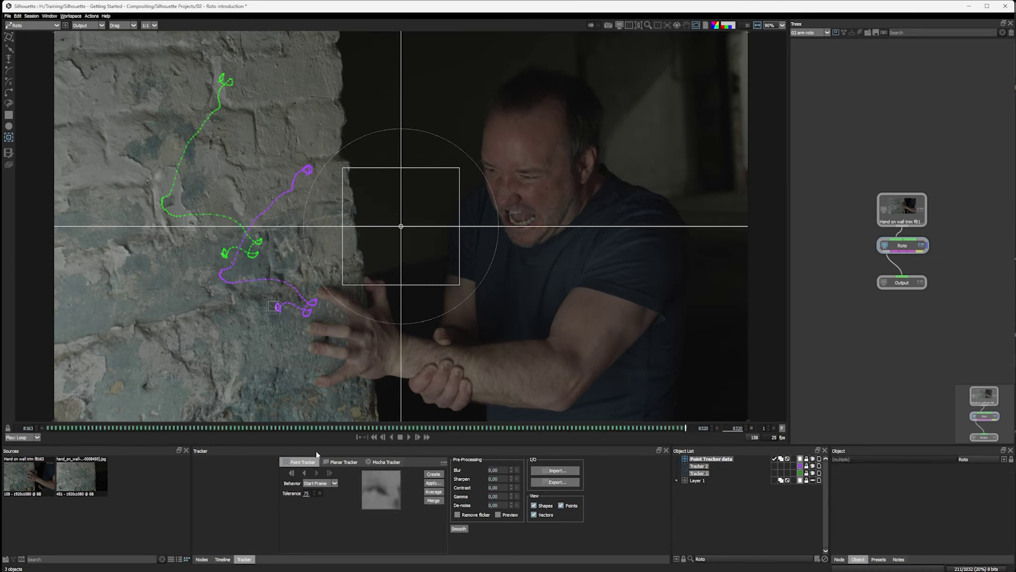
pyautogui.click(432, 483)
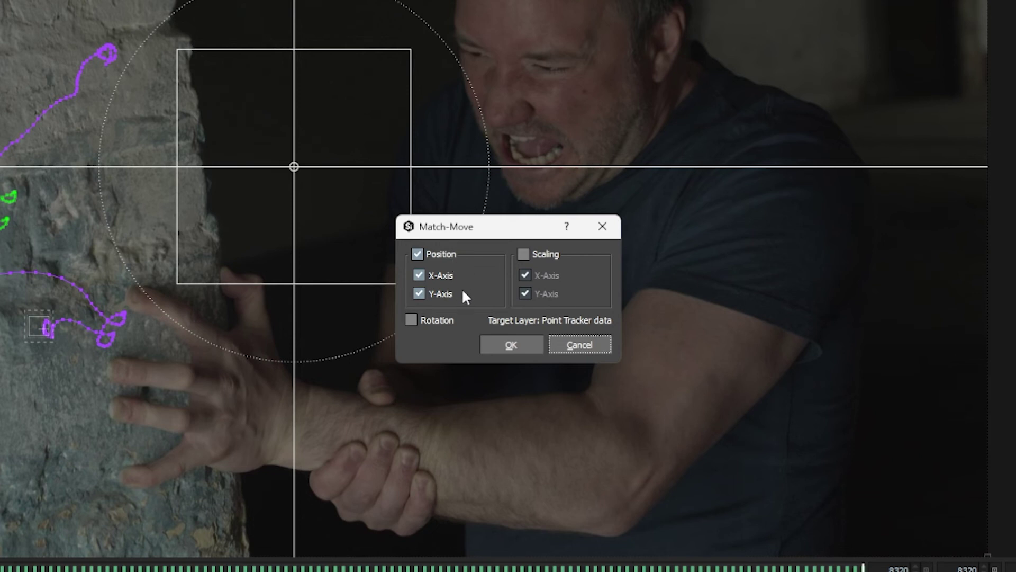
pyautogui.click(442, 276)
pyautogui.click(412, 320)
pyautogui.click(546, 255)
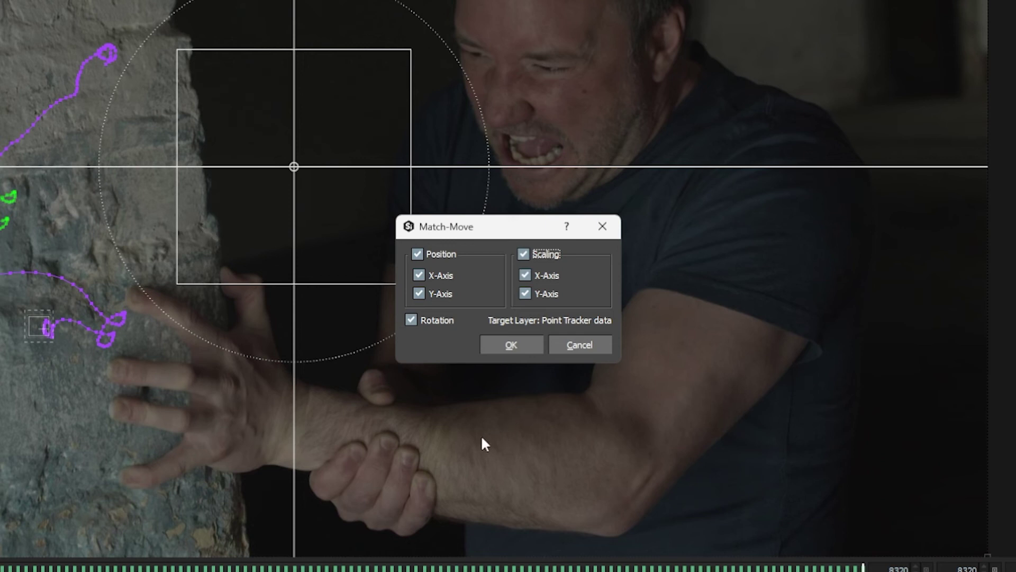
pyautogui.click(513, 345)
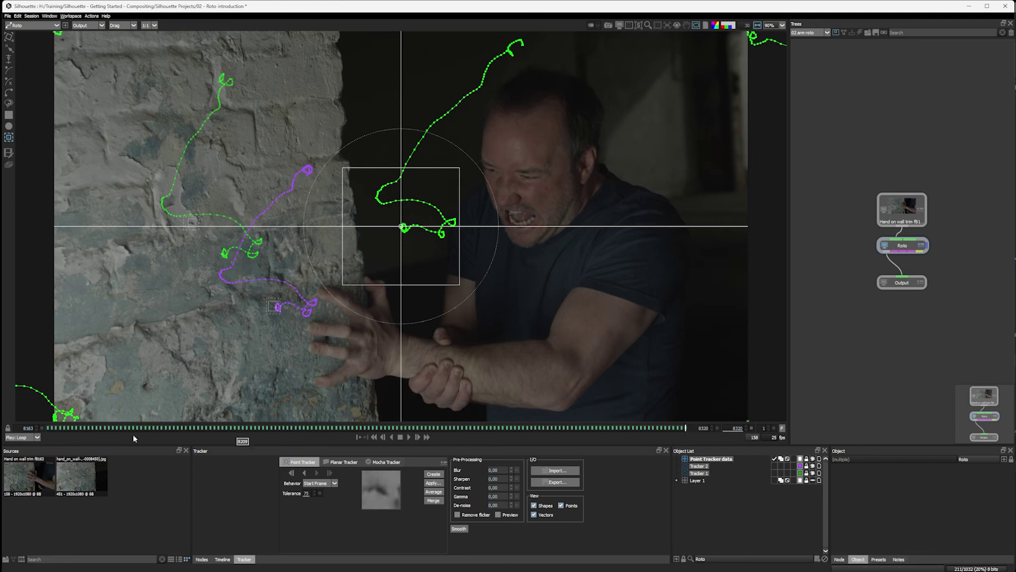
pyautogui.moveTo(80, 429); pyautogui.dragTo(685, 412)
pyautogui.click(732, 509)
pyautogui.hotkey('ctrl', 'a')
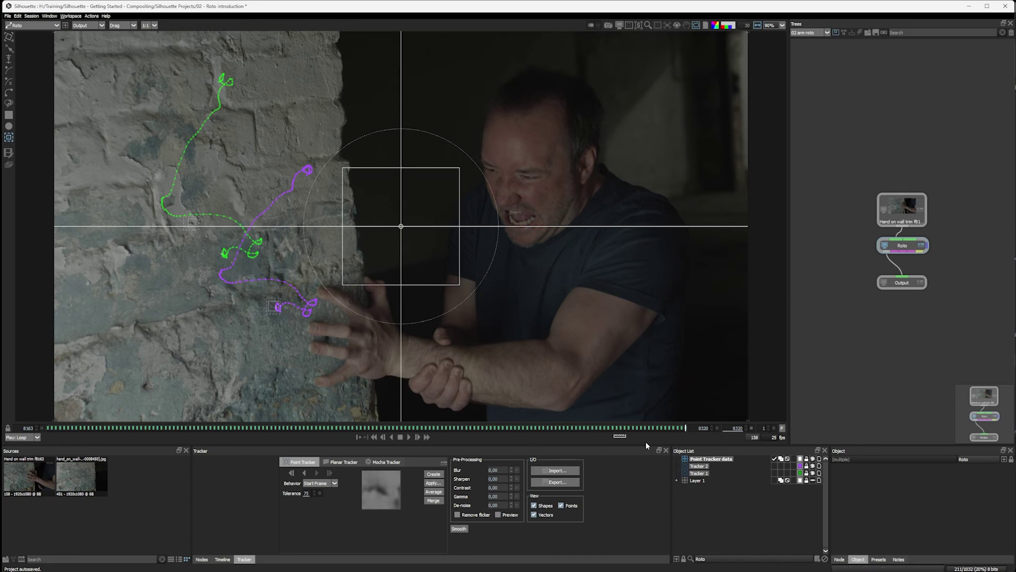
pyautogui.click(694, 466)
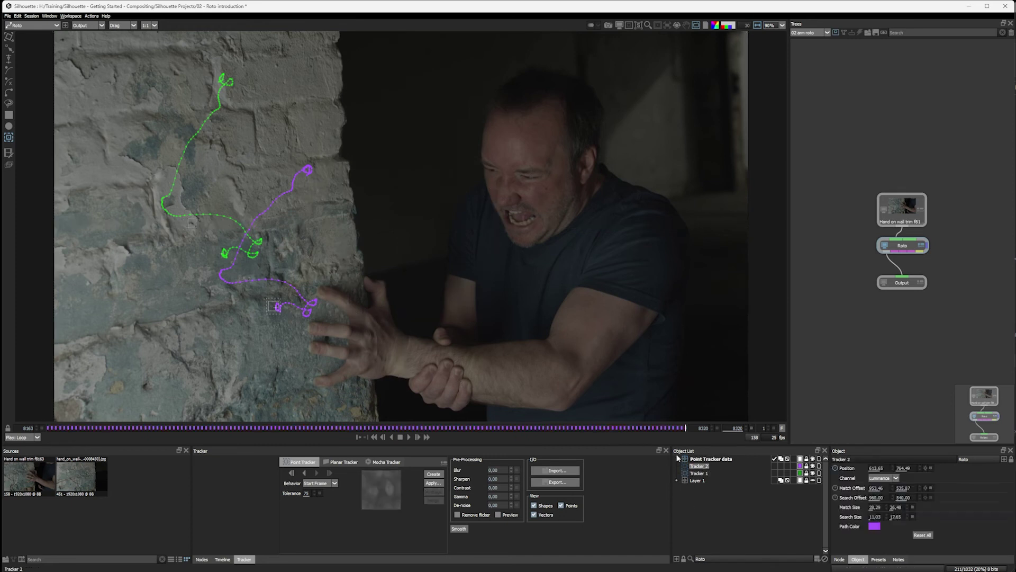
pyautogui.keyDown('shift'); pyautogui.click(702, 473); pyautogui.keyUp('shift')
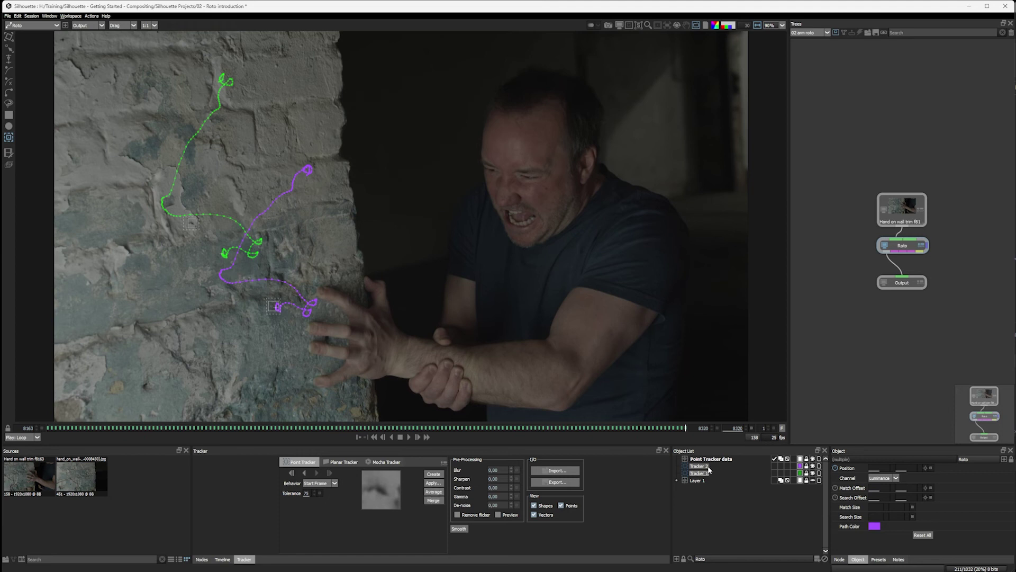
pyautogui.click(434, 492)
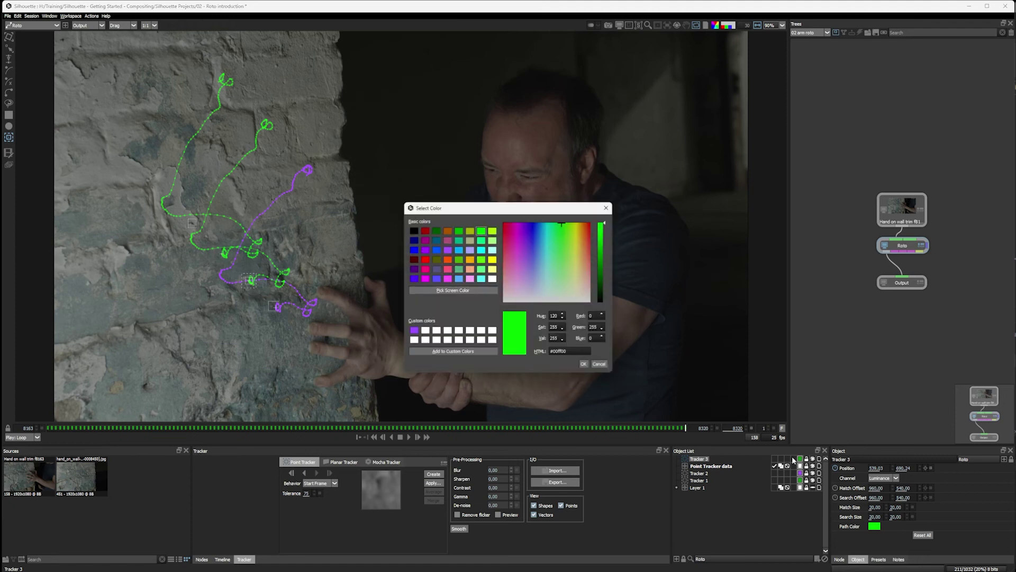
pyautogui.click(493, 269)
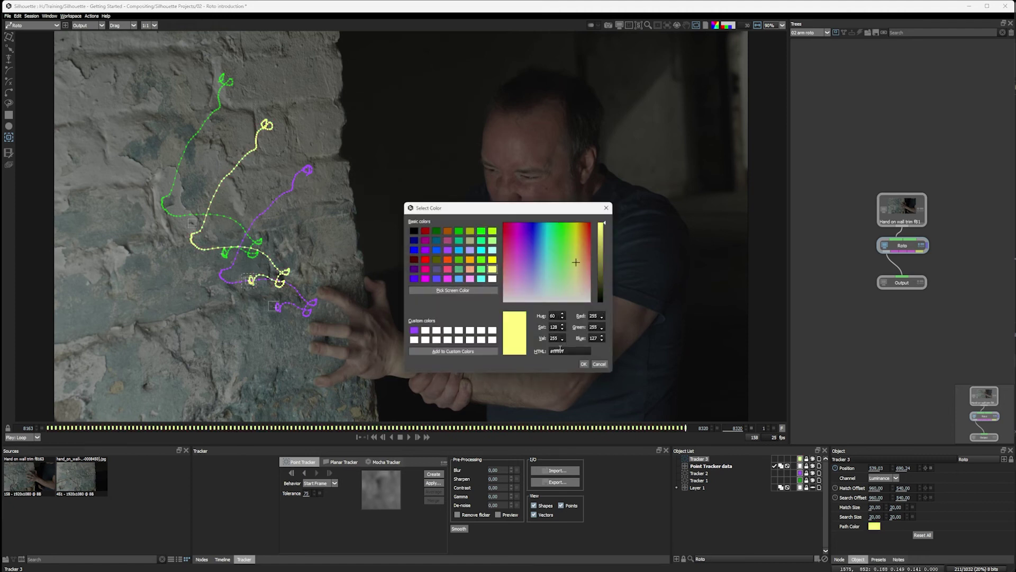
pyautogui.click(584, 365)
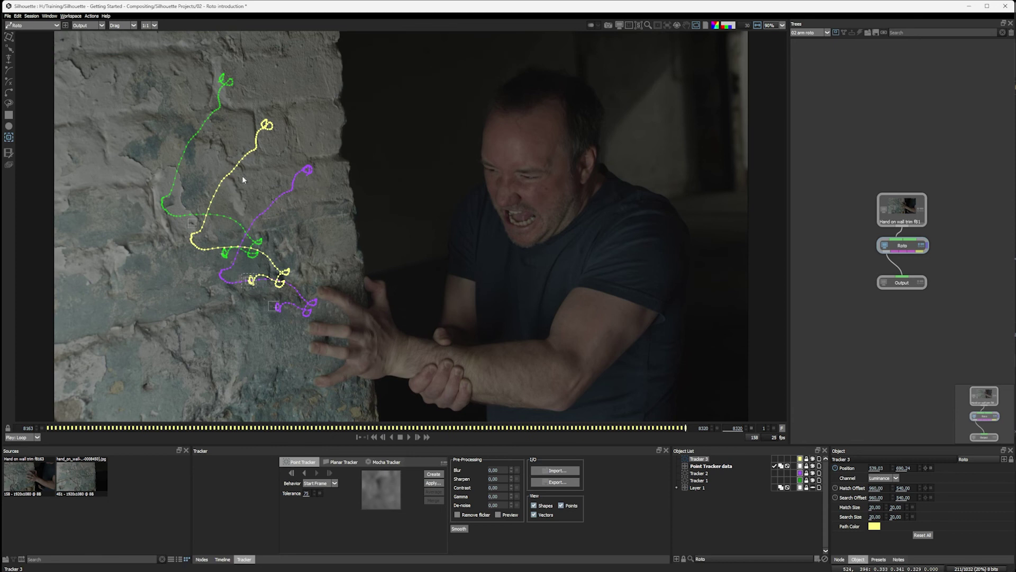
pyautogui.moveTo(629, 429); pyautogui.dragTo(694, 431)
pyautogui.press('Delete')
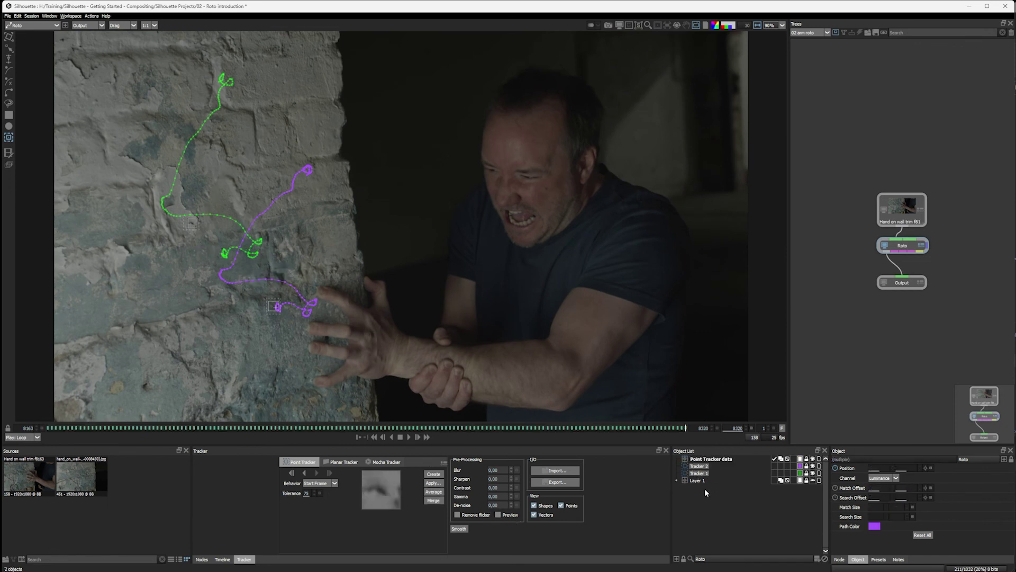
pyautogui.click(711, 460)
pyautogui.click(715, 465)
pyautogui.keyDown('shift'); pyautogui.click(715, 473); pyautogui.keyUp('shift')
pyautogui.click(434, 501)
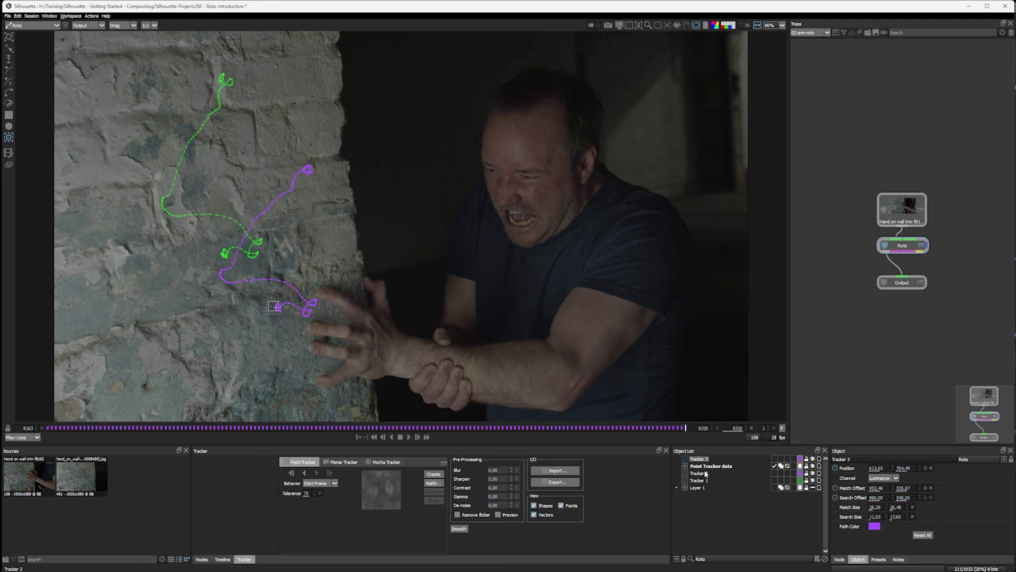
pyautogui.moveTo(119, 427); pyautogui.dragTo(736, 475)
pyautogui.press('Delete')
pyautogui.keyDown('shift'); pyautogui.click(706, 466); pyautogui.keyUp('shift')
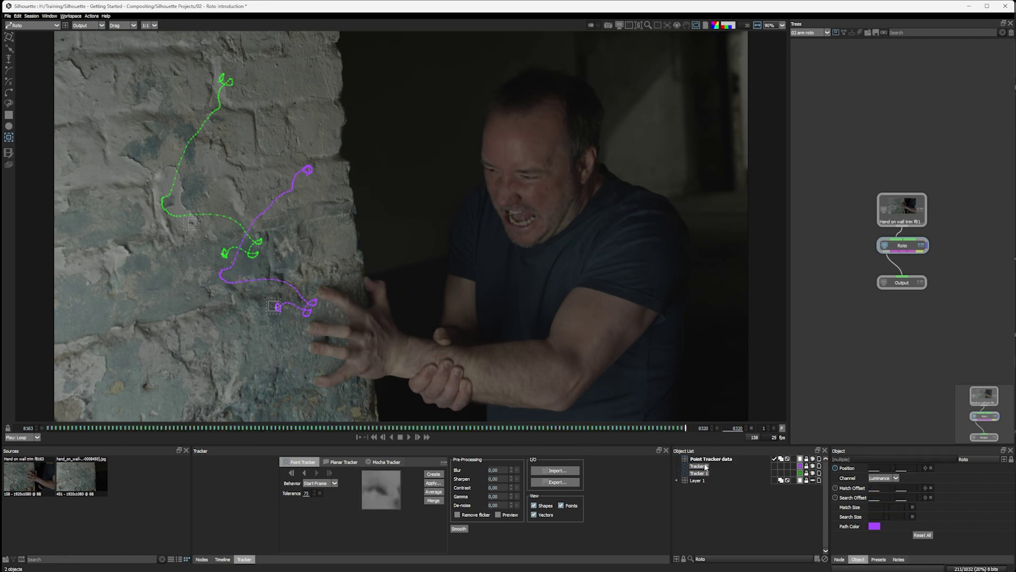
# Reapply both trackers to 'Point Tracker data' with Position, Scaling and Rotation still checked.
pyautogui.click(712, 459)
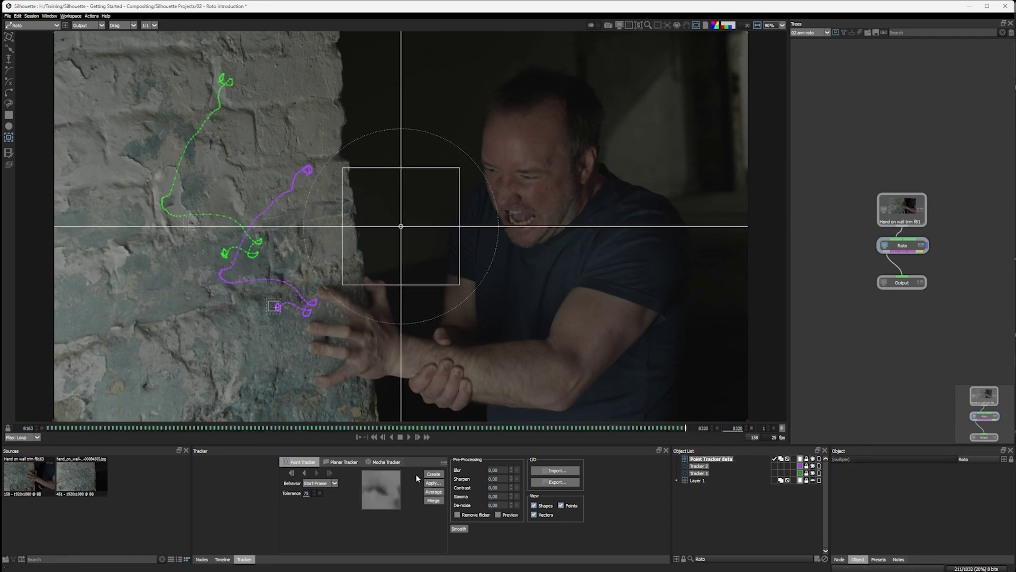
pyautogui.click(434, 483)
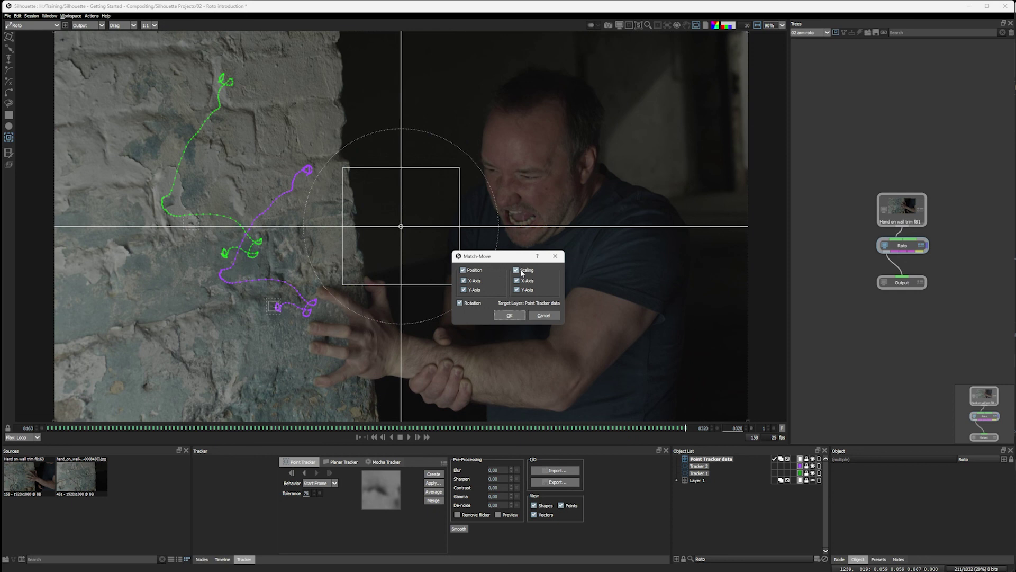
pyautogui.click(509, 315)
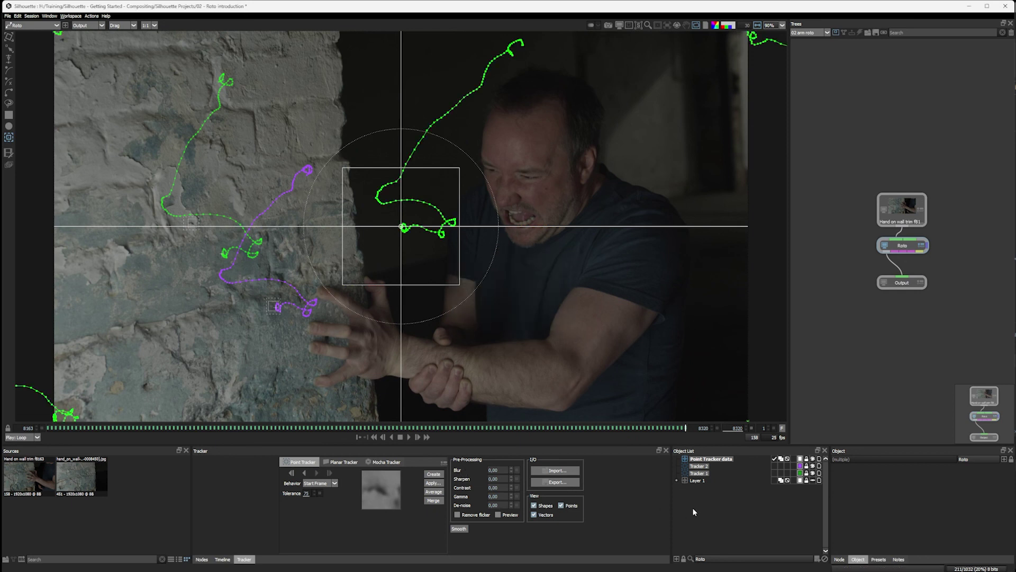
# Add a new layer and move Tracker 1 and Tracker 2 into it.
pyautogui.click(702, 467)
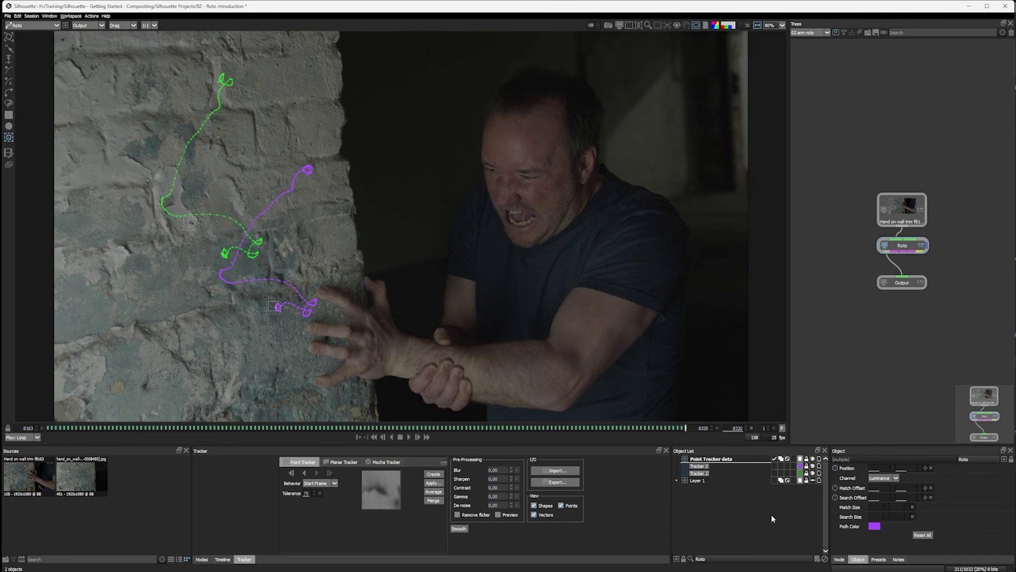
pyautogui.click(817, 558)
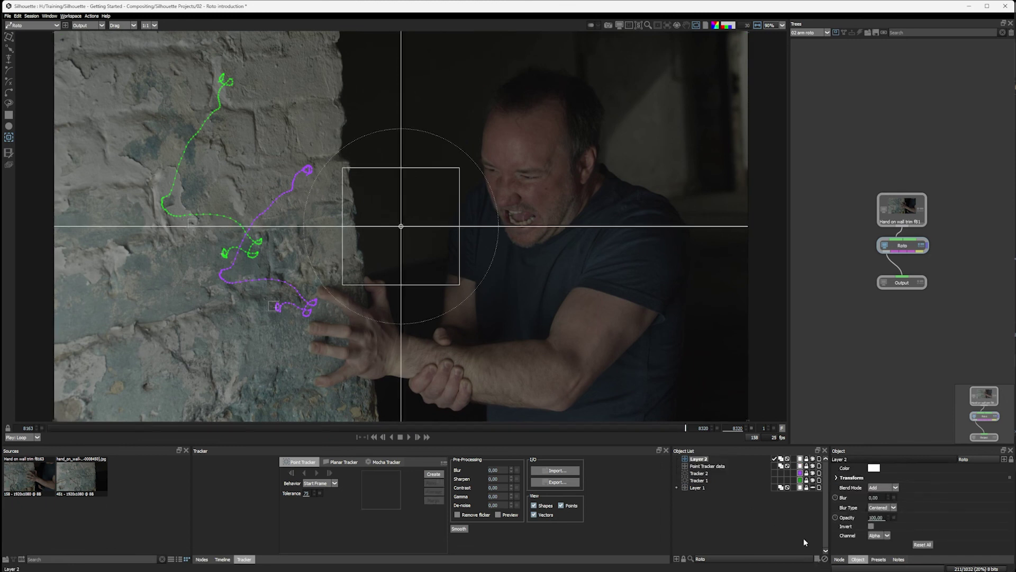
pyautogui.click(702, 473)
pyautogui.moveTo(702, 473); pyautogui.dragTo(706, 462)
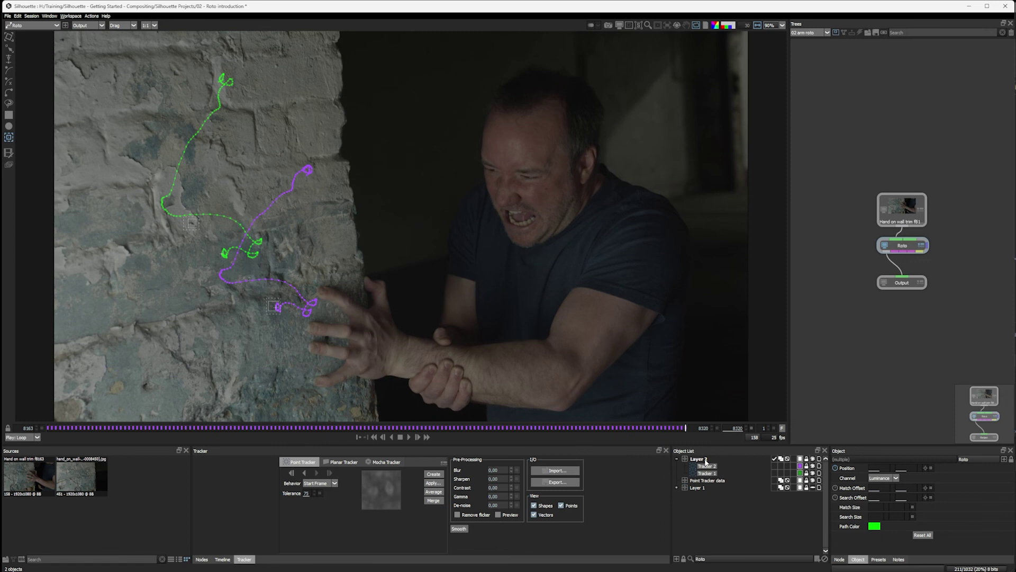
pyautogui.click(705, 462)
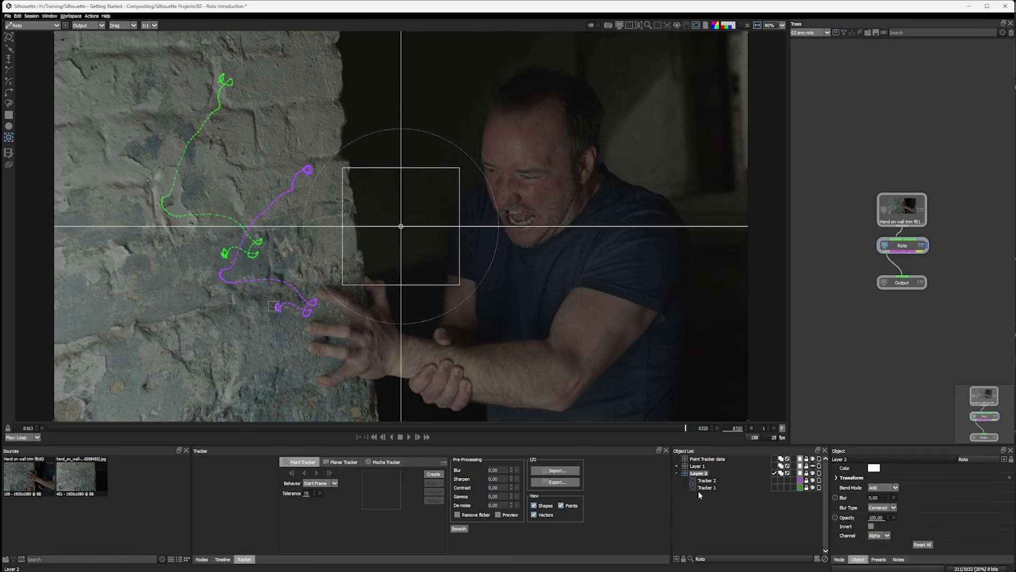
# Rename the new tracker group layer to 'Point trackers'.
pyautogui.doubleClick(699, 473)
pyautogui.write('Motio')
pyautogui.press('BackSpace')
pyautogui.press('BackSpace')
pyautogui.press('BackSpace')
pyautogui.press('BackSpace')
pyautogui.press('BackSpace')
pyautogui.write('Point trackers')
pyautogui.press('Return')
# Hide, lock and collapse the 'Point trackers' group, then select Point Tracker data.
pyautogui.click(812, 473)
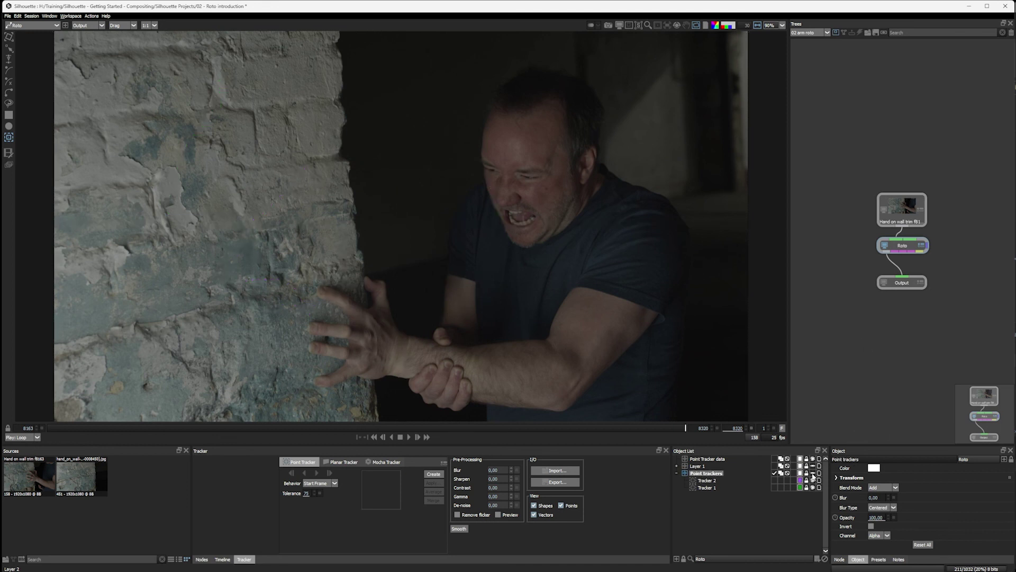
pyautogui.click(806, 472)
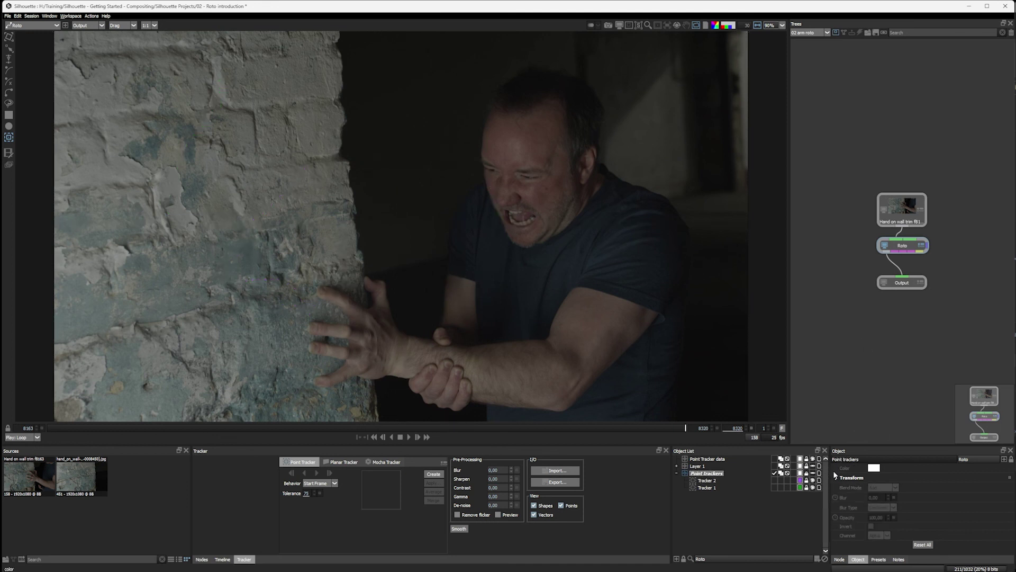
pyautogui.click(677, 473)
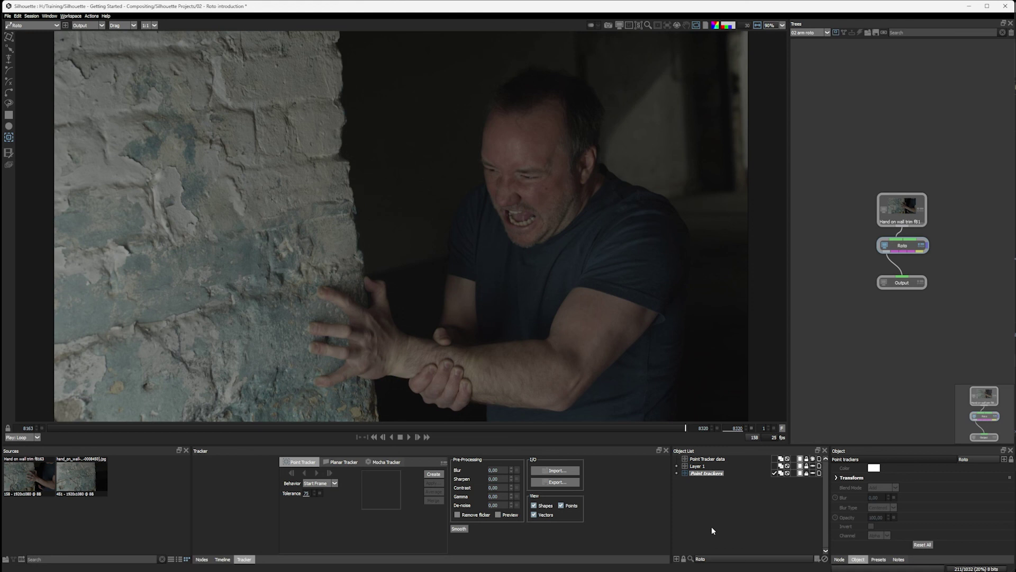
pyautogui.press('Up')
pyautogui.press('Up')
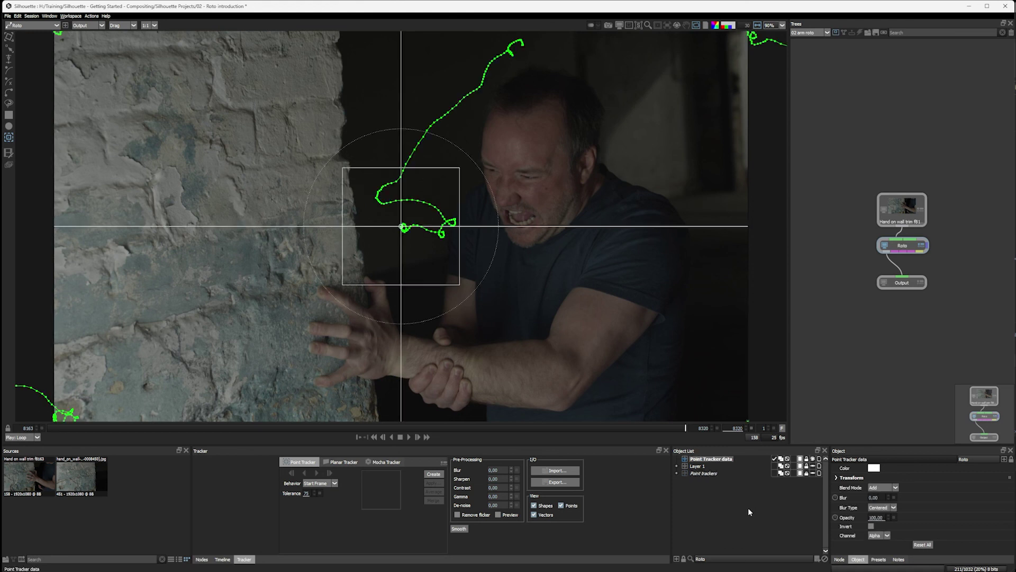